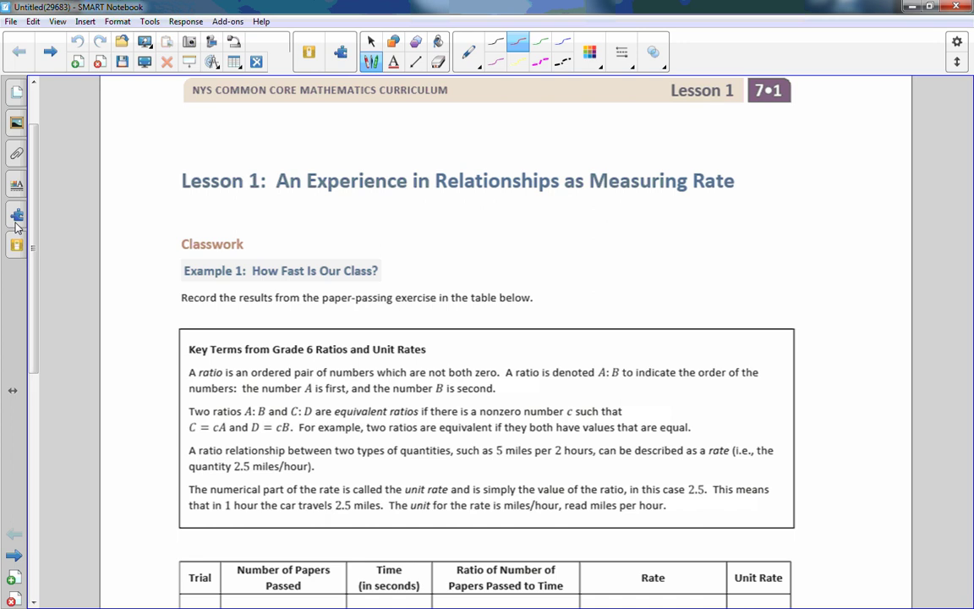
Handwrite 12 papers passed and 34 seconds in red in trial 1's row
drag(30, 192, 32, 268)
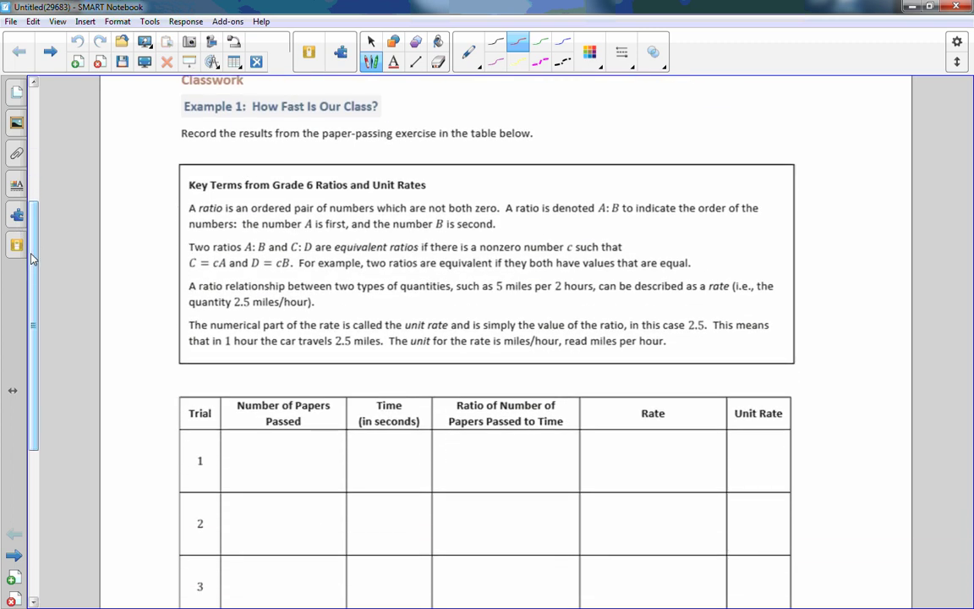
scroll(33, 253, down, 1)
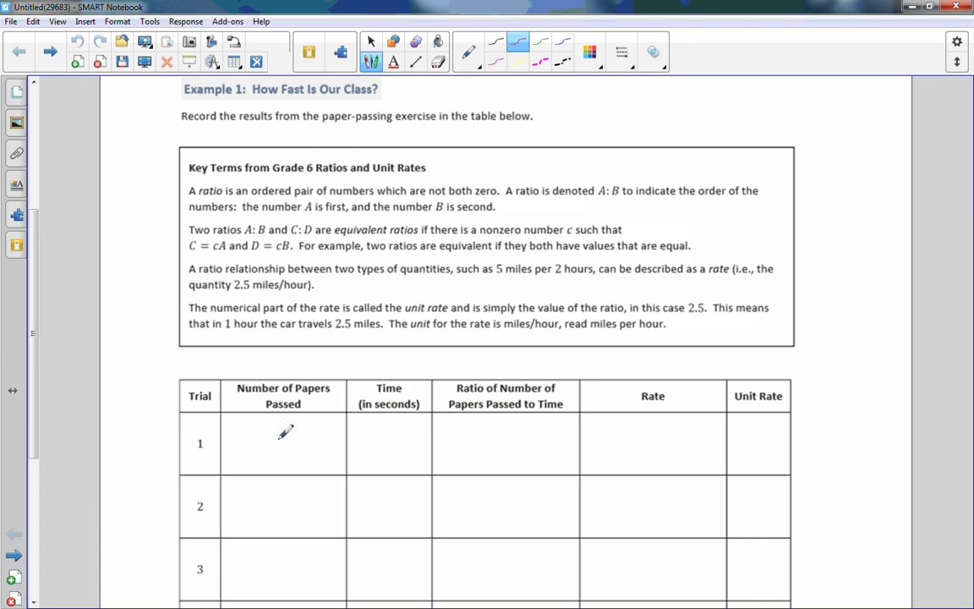
mouse_move(271, 429)
mouse_down()
mouse_move(269, 452)
mouse_move(293, 440)
mouse_move(300, 452)
mouse_up()
mouse_move(377, 429)
mouse_down()
mouse_move(387, 442)
mouse_move(376, 447)
mouse_move(407, 435)
mouse_move(405, 450)
mouse_up()
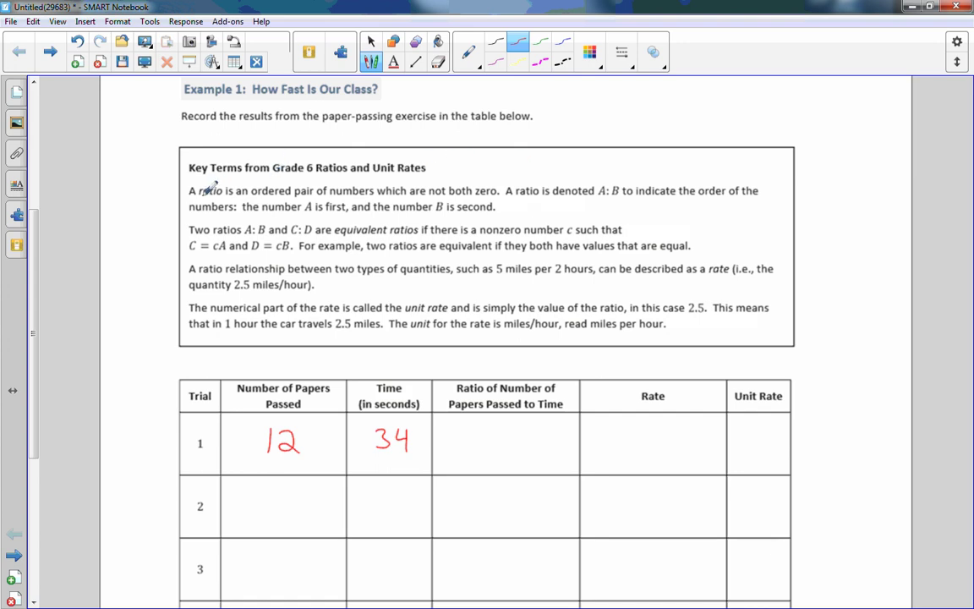
In red, underline 'ratio' and 'not both zero', circle 'not', and write 'to' above A:B
drag(197, 197, 218, 194)
drag(428, 196, 505, 195)
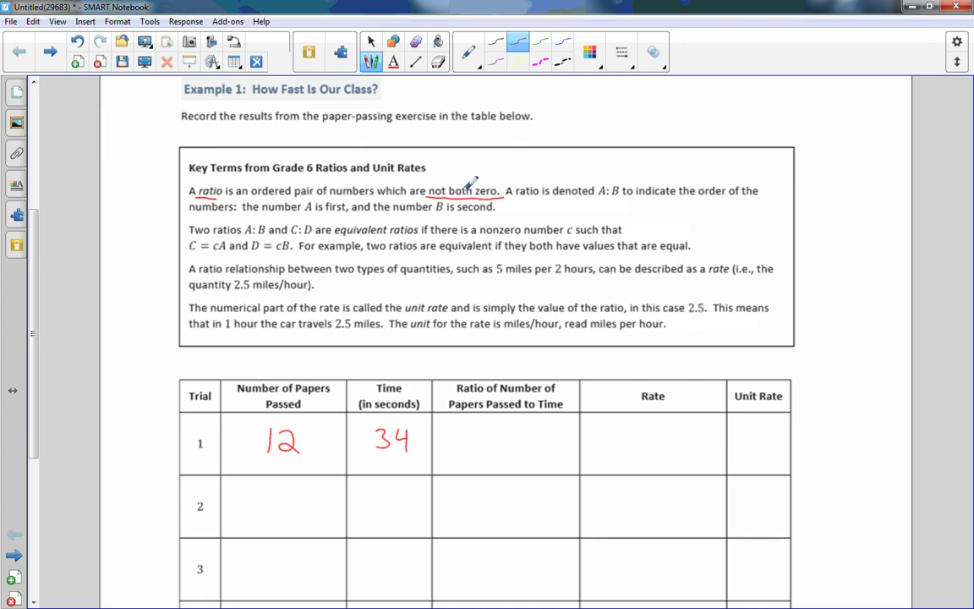
drag(429, 188, 451, 174)
drag(608, 175, 609, 185)
drag(604, 178, 615, 181)
In green ink, write k over the nonzero number c and over c in D = cB
click(540, 44)
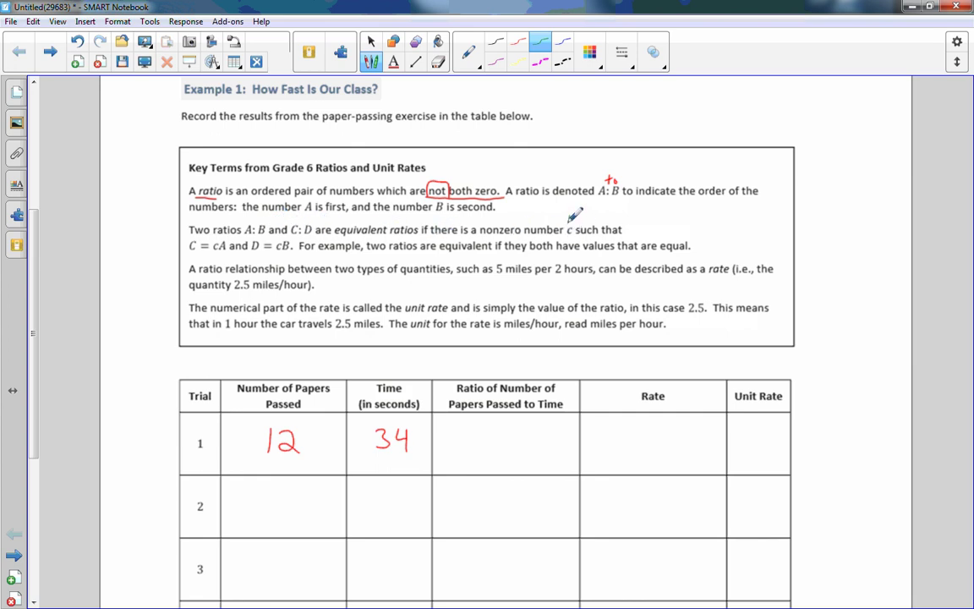
drag(569, 216, 574, 225)
drag(278, 240, 276, 250)
Extend the page and write A:B = C:D in green on the new area
scroll(49, 409, down, 5)
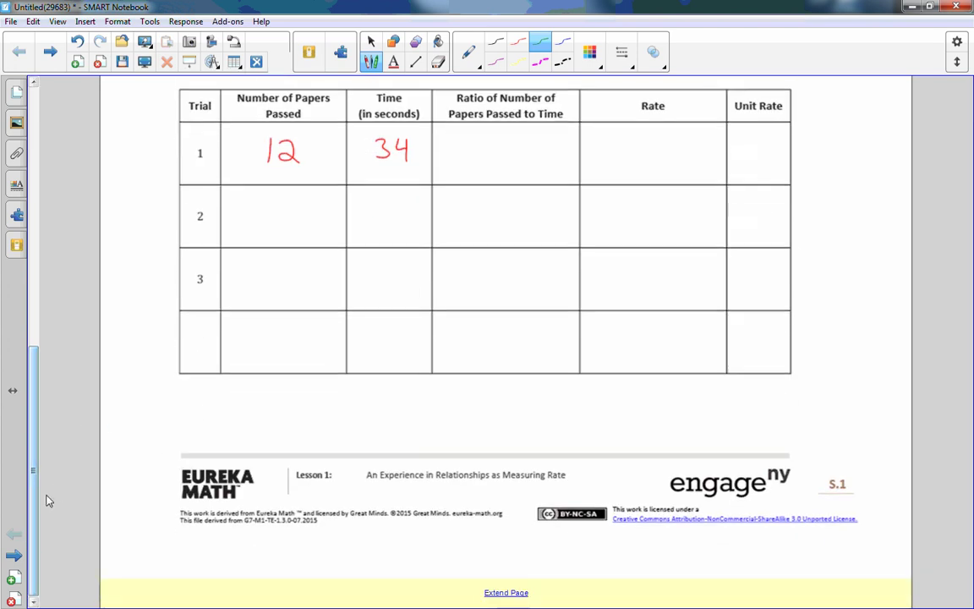
click(507, 593)
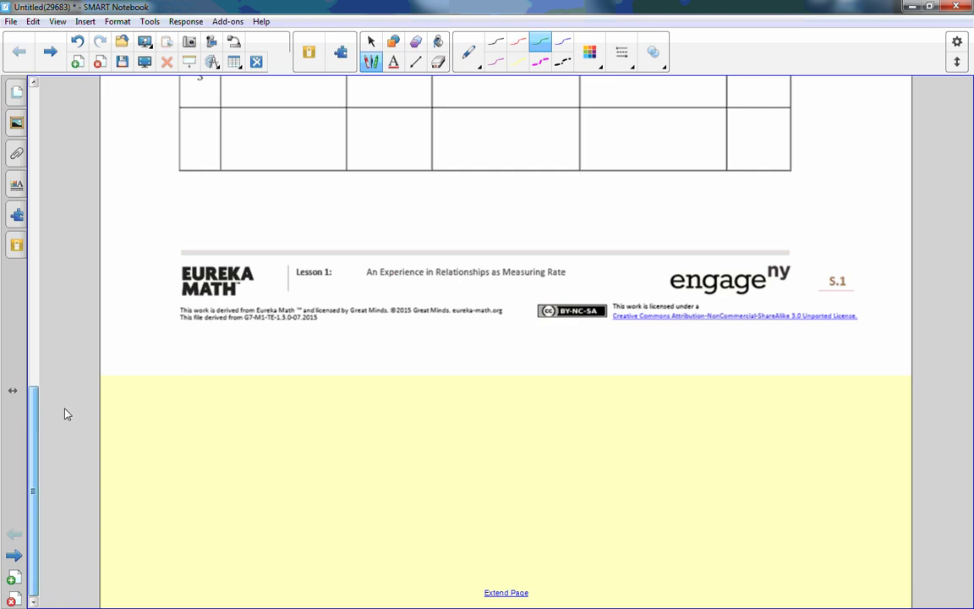
mouse_move(176, 411)
mouse_down()
mouse_move(194, 392)
mouse_move(204, 412)
mouse_up()
click(194, 398)
click(193, 408)
mouse_move(206, 391)
mouse_down()
mouse_move(207, 412)
mouse_move(242, 401)
mouse_up()
drag(229, 409, 286, 413)
click(271, 397)
click(272, 407)
drag(285, 393, 287, 412)
Write K=, C = KA and D = KB in green beneath the ratio equation
mouse_move(375, 397)
mouse_down()
mouse_move(387, 415)
mouse_move(406, 402)
mouse_up()
drag(389, 411, 407, 410)
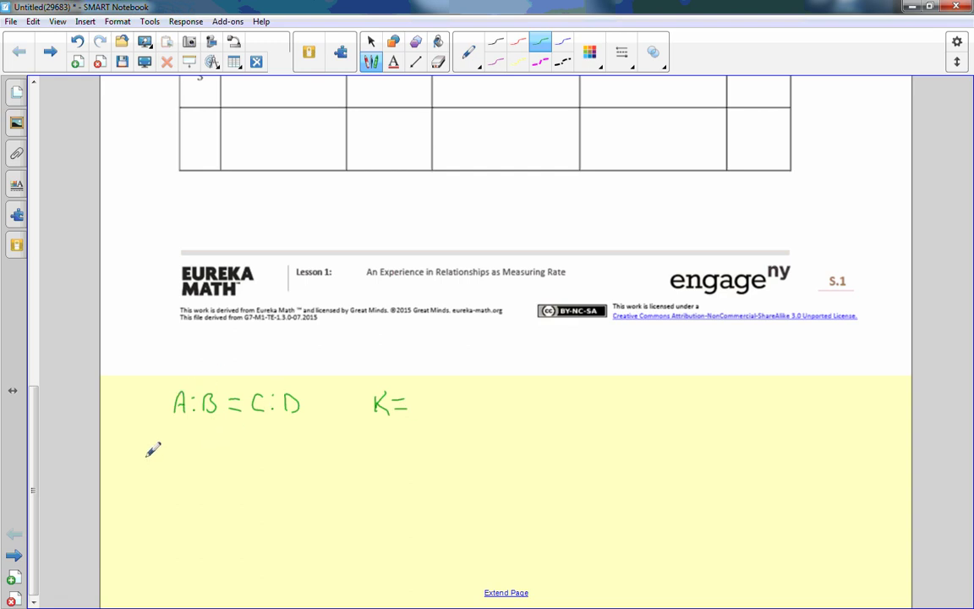
mouse_move(149, 459)
mouse_down()
mouse_move(150, 476)
mouse_move(168, 461)
mouse_up()
drag(155, 470, 202, 467)
mouse_move(262, 450)
mouse_down()
mouse_move(262, 473)
mouse_move(293, 459)
mouse_up()
drag(282, 467, 314, 473)
drag(319, 461, 322, 476)
drag(322, 452, 324, 475)
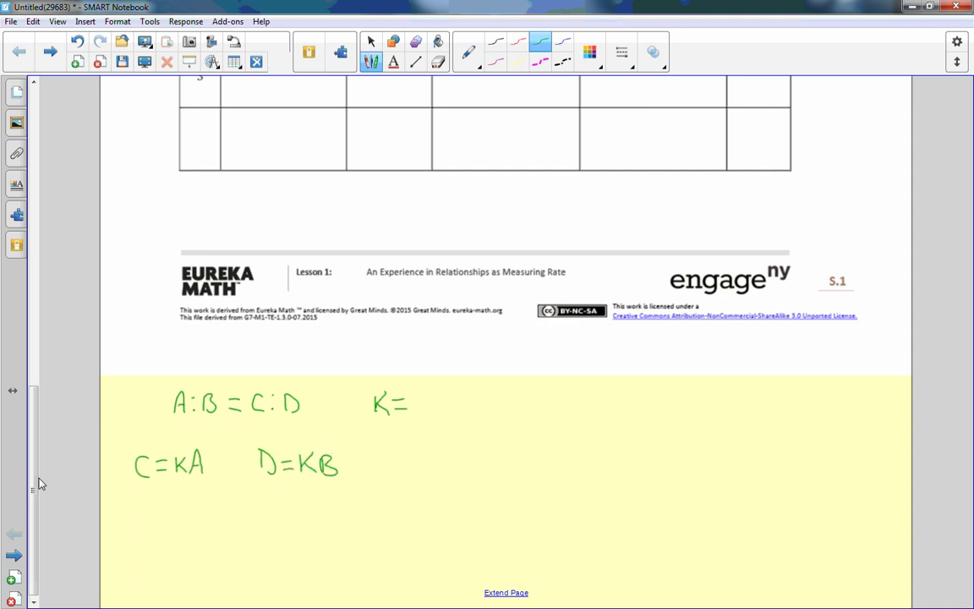
scroll(38, 430, up, 3)
scroll(45, 430, up, 5)
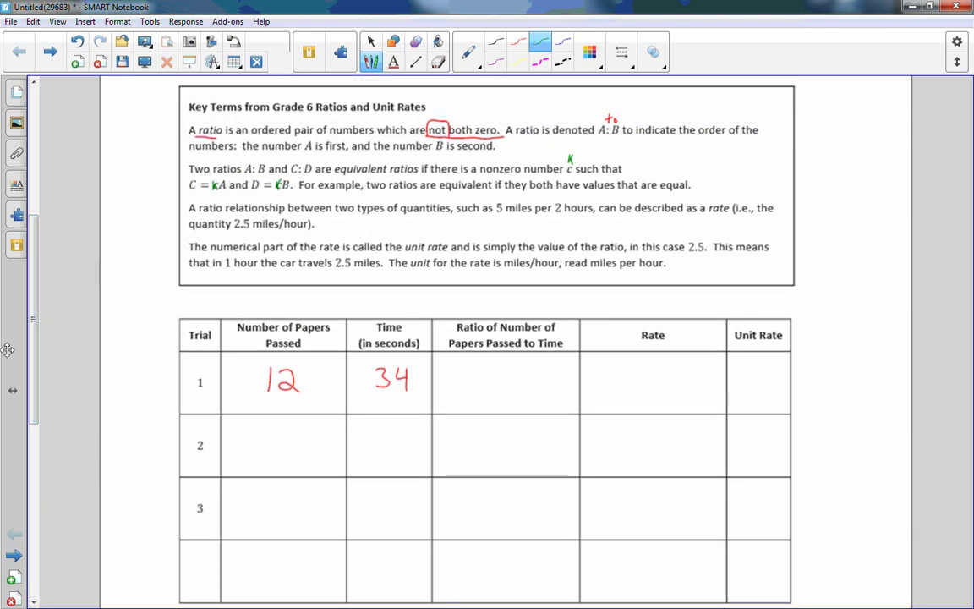
Write a green value list A=, B=, C=, D=, K= beside the formulas
drag(37, 323, 42, 490)
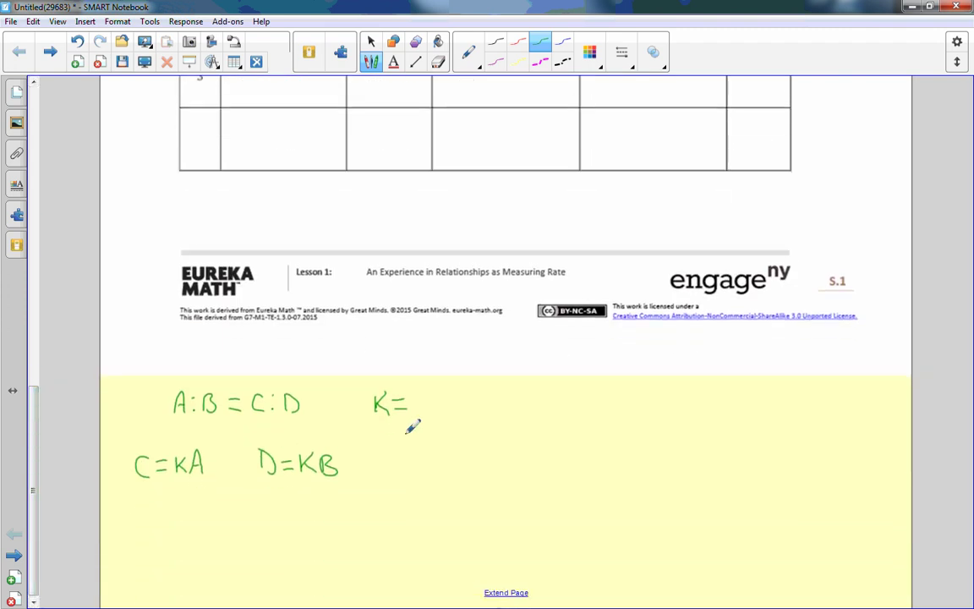
mouse_move(601, 412)
mouse_down()
mouse_move(607, 393)
mouse_move(615, 412)
mouse_up()
drag(603, 404, 629, 399)
mouse_move(622, 405)
mouse_down()
mouse_move(630, 406)
mouse_move(606, 445)
mouse_move(630, 431)
mouse_up()
mouse_move(621, 439)
mouse_down()
mouse_move(631, 439)
mouse_move(617, 476)
mouse_move(637, 472)
mouse_move(616, 505)
mouse_move(640, 497)
mouse_up()
mouse_move(628, 504)
mouse_down()
mouse_move(643, 504)
mouse_move(616, 546)
mouse_move(648, 531)
mouse_up()
drag(637, 542, 649, 540)
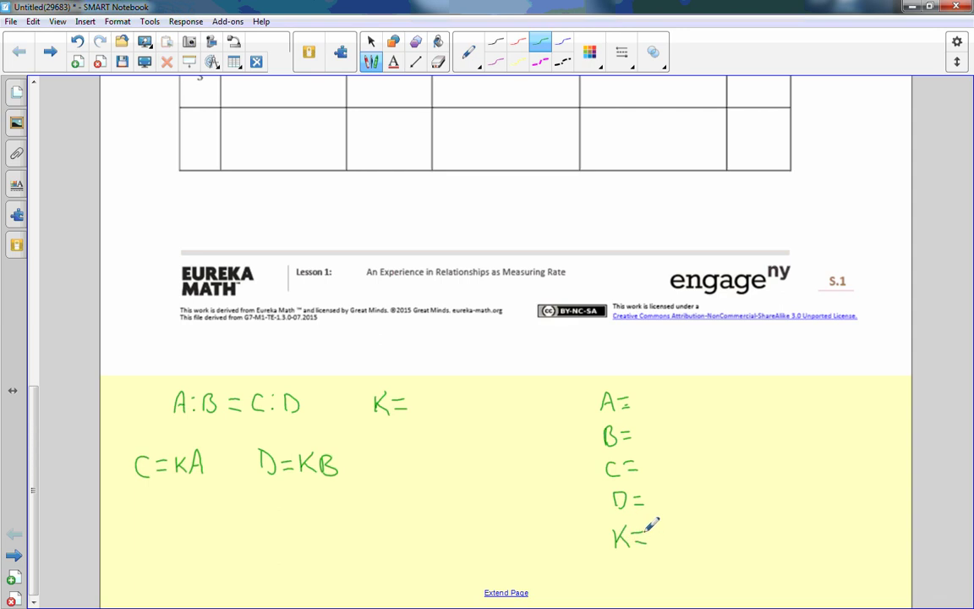
In red, fill in A=4, B=5 and K=3, then compute C = 3·4 = 12
click(519, 40)
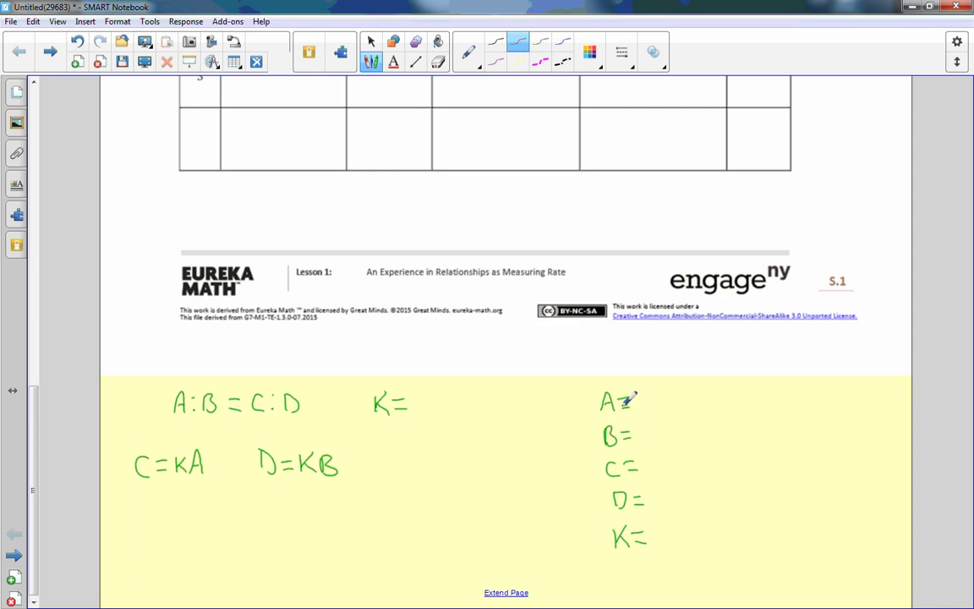
mouse_move(643, 393)
mouse_down()
mouse_move(652, 402)
mouse_move(641, 446)
mouse_move(657, 425)
mouse_up()
drag(656, 528, 658, 543)
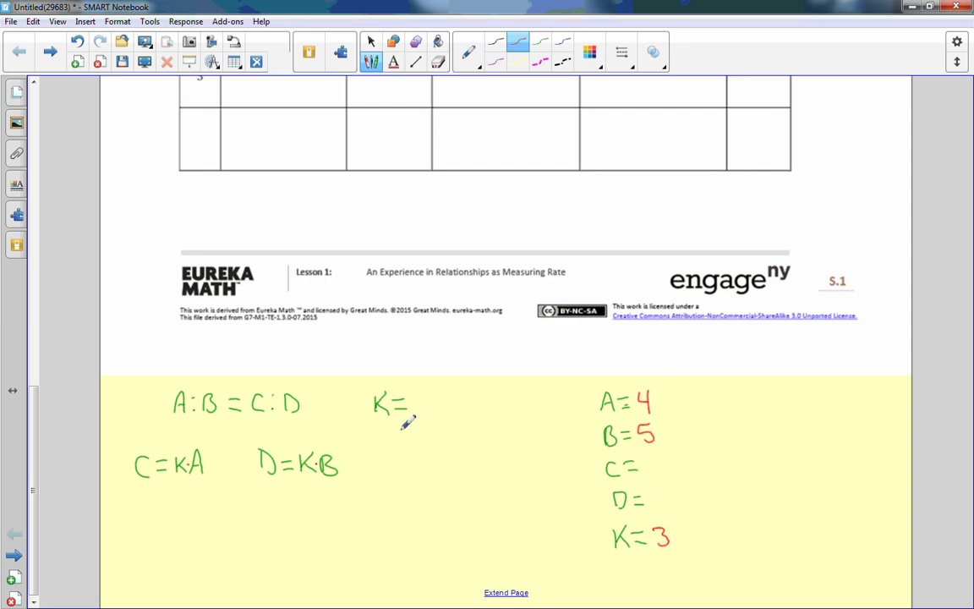
mouse_move(149, 492)
mouse_down()
mouse_move(148, 508)
mouse_move(169, 495)
mouse_move(173, 507)
mouse_up()
click(192, 501)
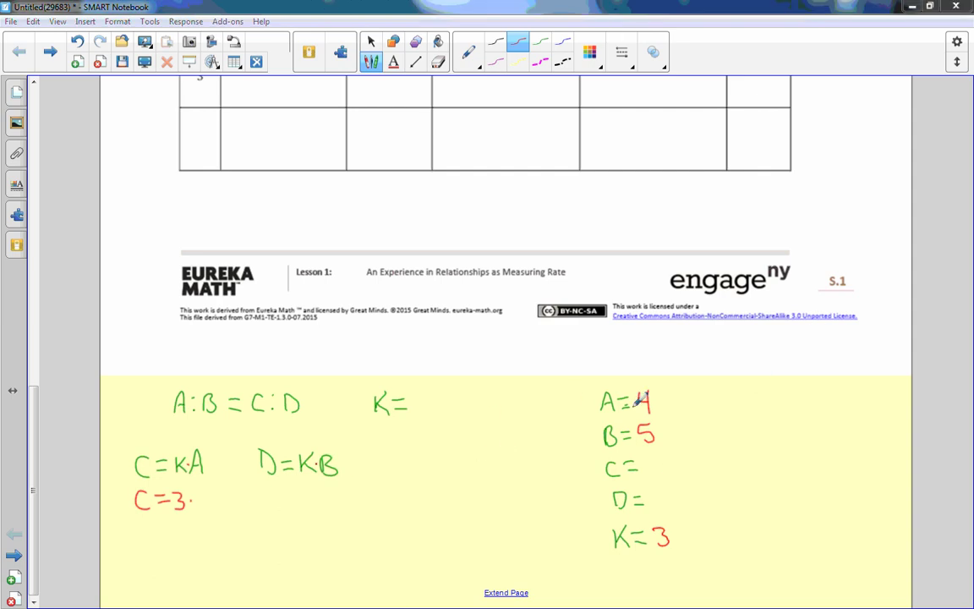
drag(200, 491, 208, 502)
mouse_move(205, 493)
mouse_down()
mouse_move(205, 507)
mouse_move(156, 538)
mouse_move(177, 526)
mouse_move(189, 537)
mouse_up()
drag(198, 522, 216, 536)
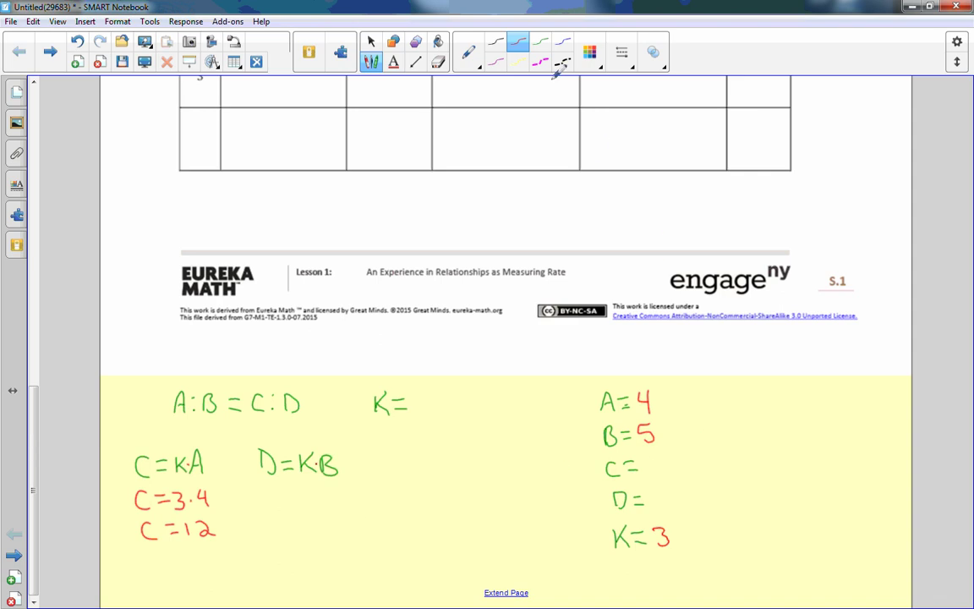
Record C=12 in blue in the list, then compute D = 3·5 = 15 in red
click(562, 41)
mouse_move(648, 457)
mouse_down()
mouse_move(648, 475)
mouse_move(670, 473)
mouse_up()
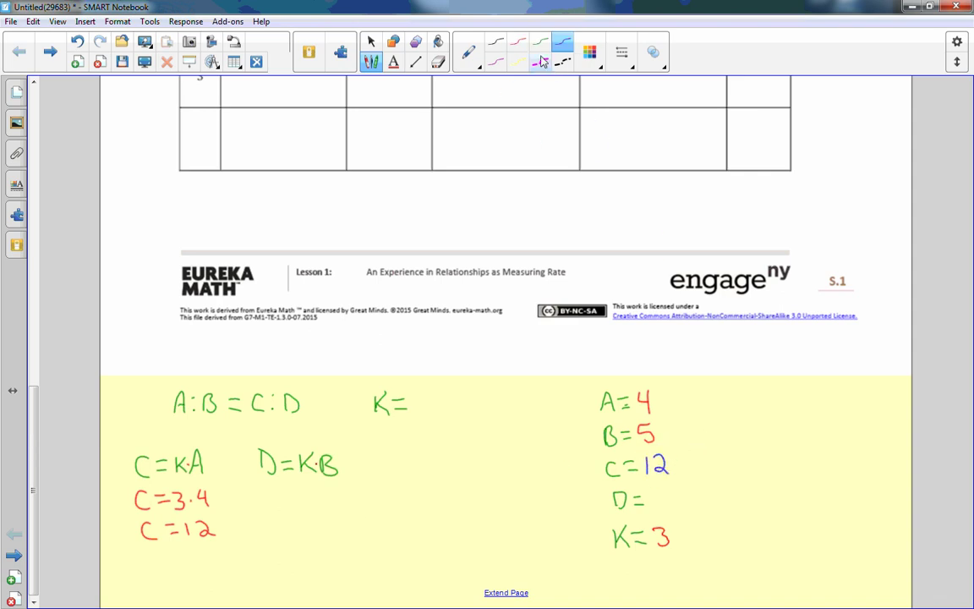
click(518, 41)
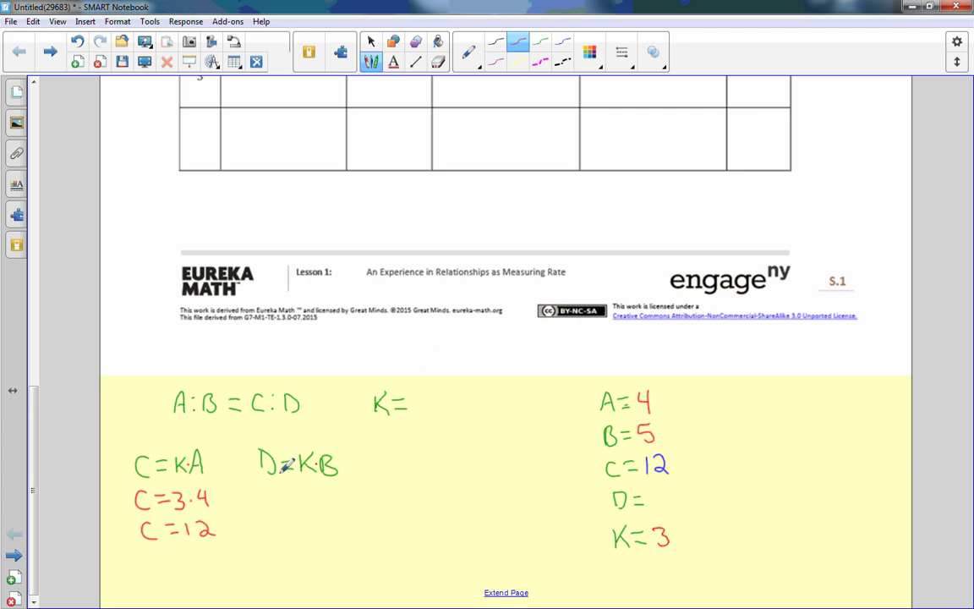
mouse_move(264, 488)
mouse_down()
mouse_move(264, 501)
mouse_move(292, 490)
mouse_up()
mouse_move(281, 497)
mouse_down()
mouse_move(337, 491)
mouse_move(273, 527)
mouse_up()
click(322, 492)
mouse_move(272, 511)
mouse_down()
mouse_move(273, 526)
mouse_move(302, 515)
mouse_up()
mouse_move(292, 522)
mouse_down()
mouse_move(314, 526)
mouse_move(332, 516)
mouse_move(325, 526)
mouse_up()
drag(326, 509, 337, 508)
Record D=15 in blue in the value list
click(562, 41)
drag(651, 494, 656, 510)
drag(658, 494, 668, 494)
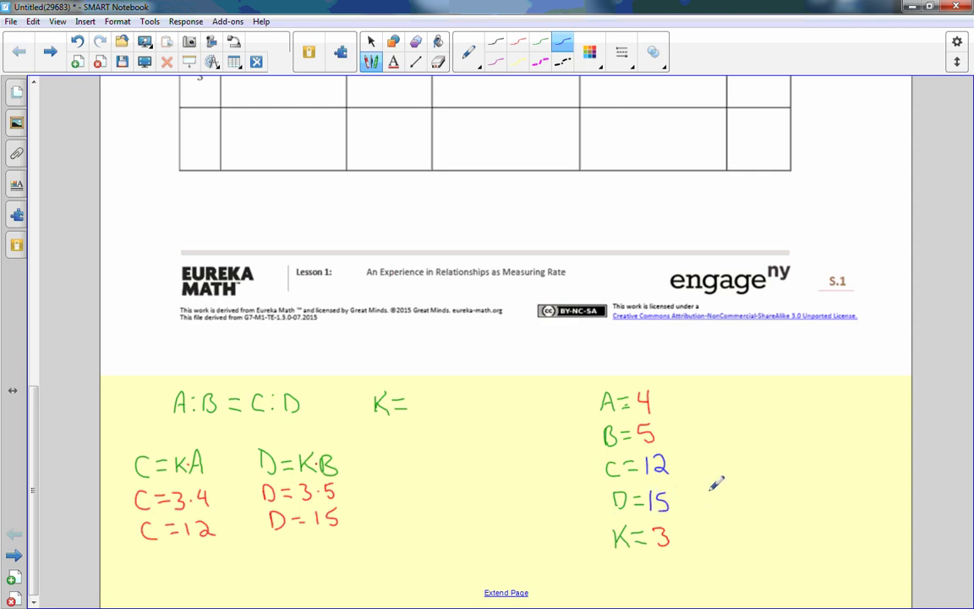
drag(29, 389, 60, 254)
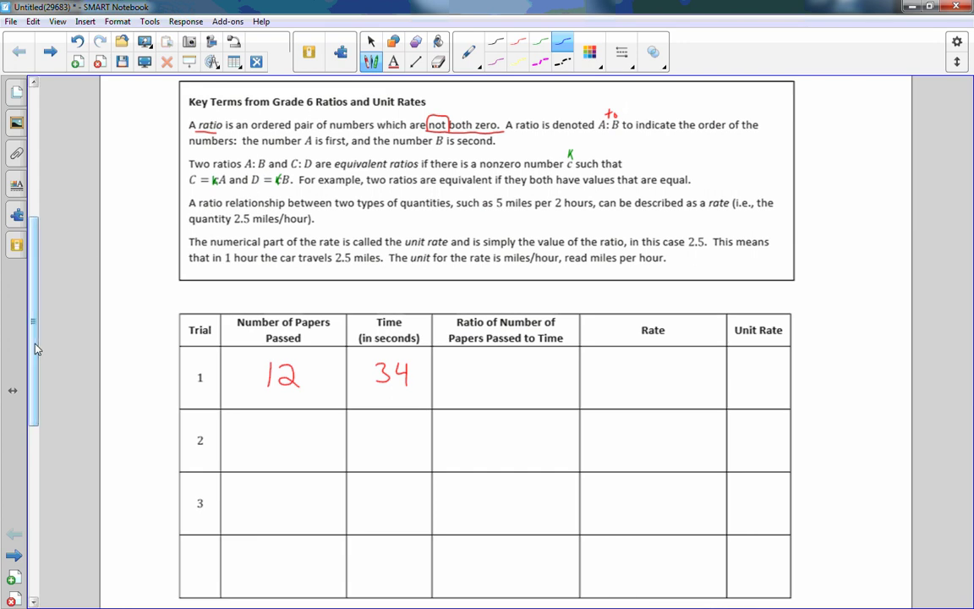
Circle A:B = C:D and K=3, then write 4:5 = 12:15 in blue beside the values
drag(34, 320, 35, 323)
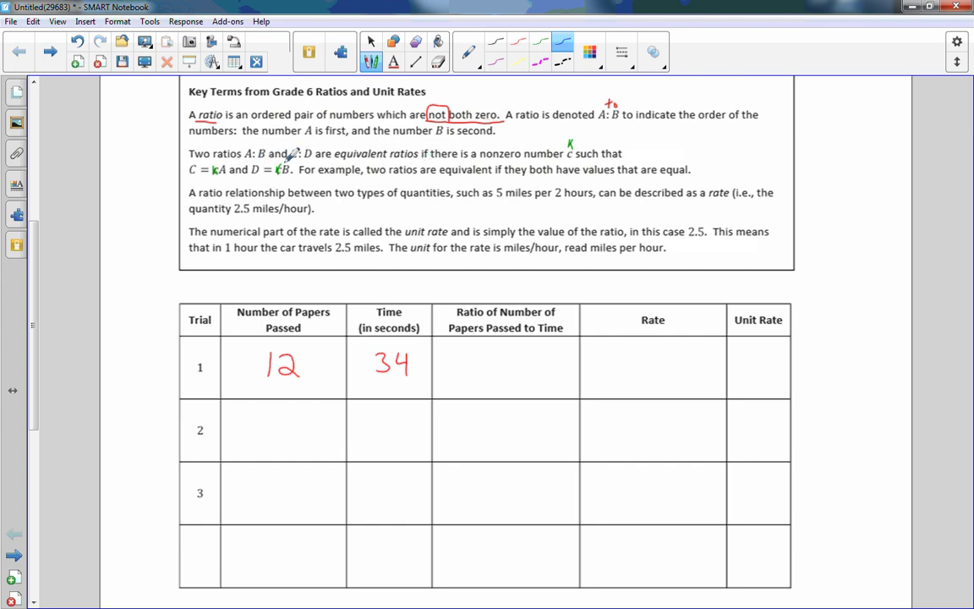
drag(36, 350, 36, 510)
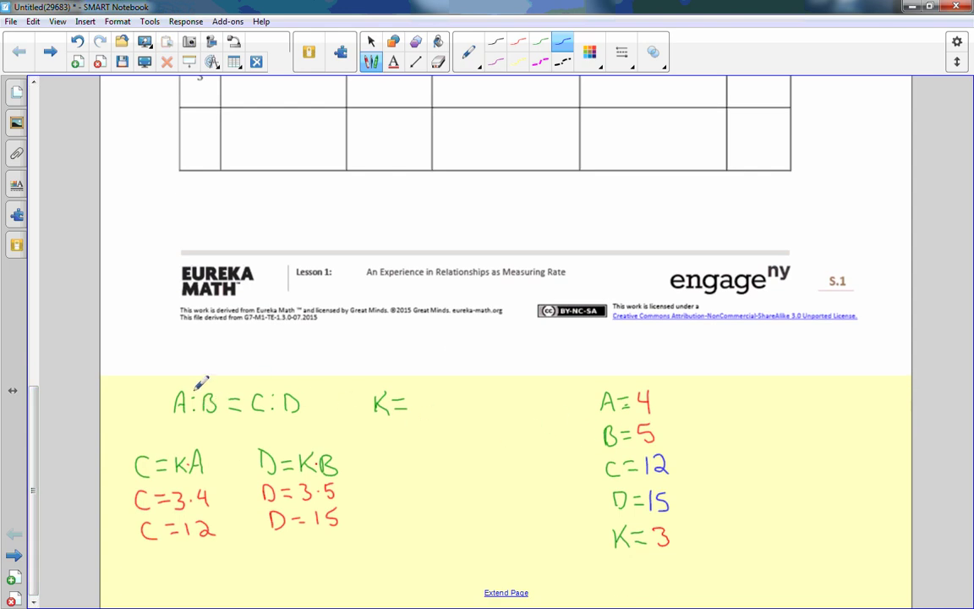
mouse_move(203, 384)
mouse_down()
mouse_move(175, 405)
mouse_move(304, 414)
mouse_move(262, 385)
mouse_move(203, 385)
mouse_up()
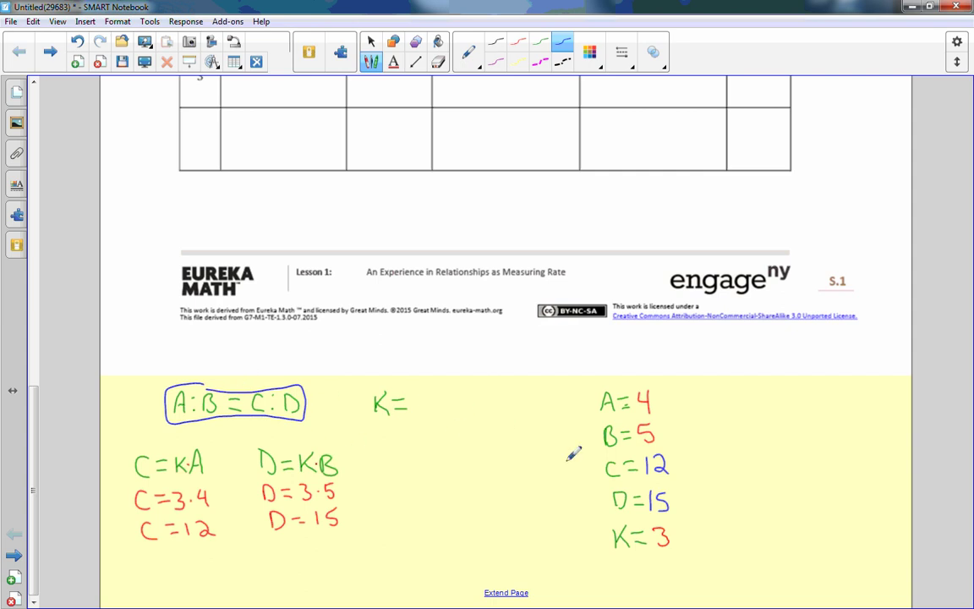
mouse_move(655, 520)
mouse_down()
mouse_move(602, 531)
mouse_move(685, 548)
mouse_move(651, 521)
mouse_up()
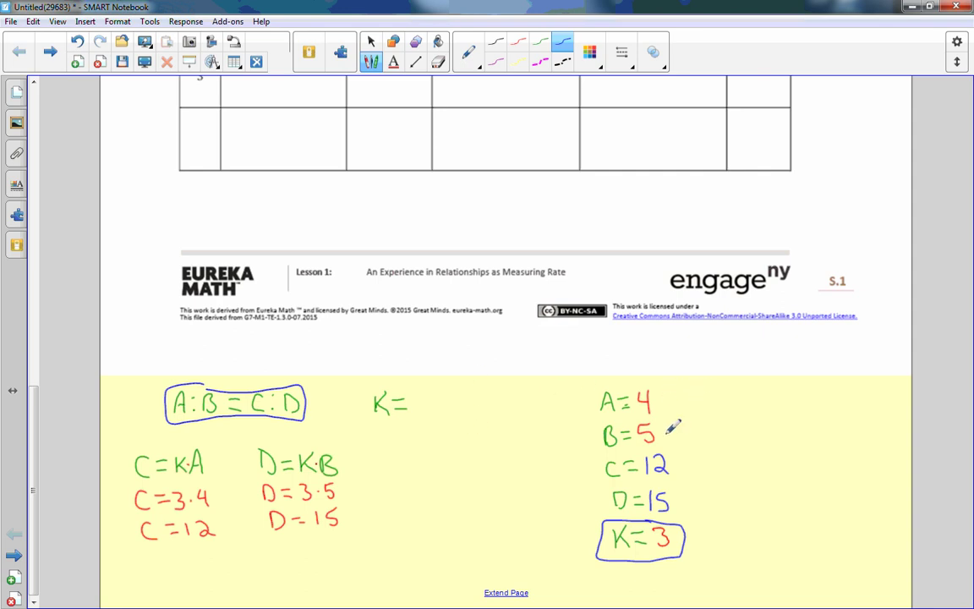
mouse_move(705, 390)
mouse_down()
mouse_move(713, 406)
mouse_move(772, 390)
mouse_up()
click(721, 394)
click(721, 403)
drag(759, 400, 773, 399)
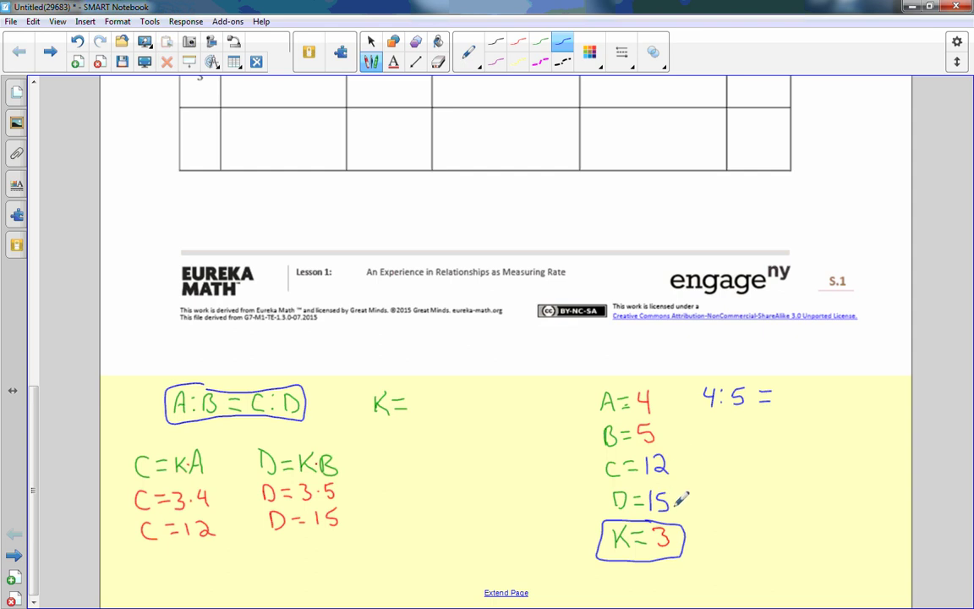
mouse_move(786, 389)
mouse_down()
mouse_move(786, 404)
mouse_move(839, 405)
mouse_up()
click(817, 392)
click(817, 403)
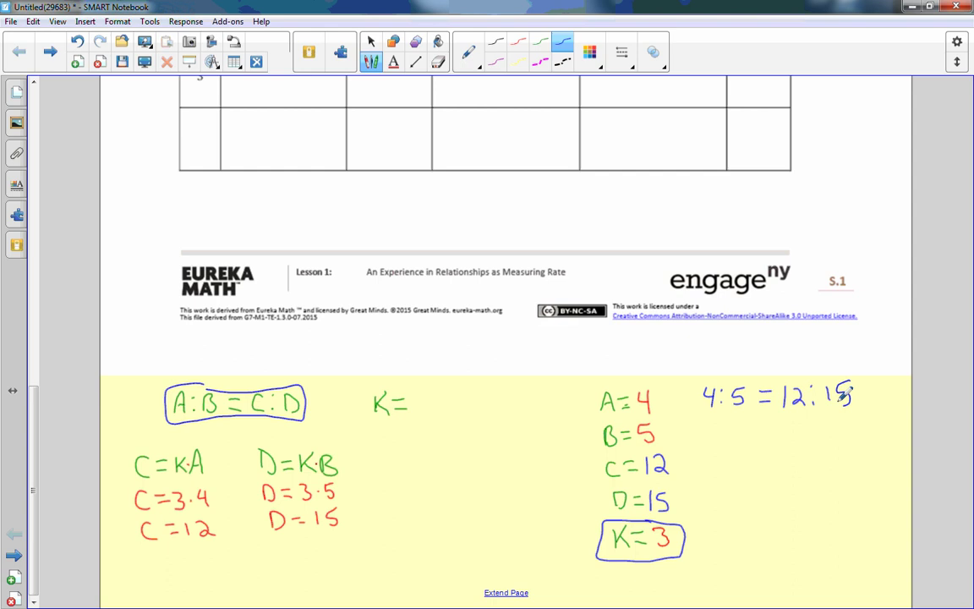
Draw two purple arrows from K=3 to 4:5, then underline 'Two ratios' in Key Terms
click(496, 62)
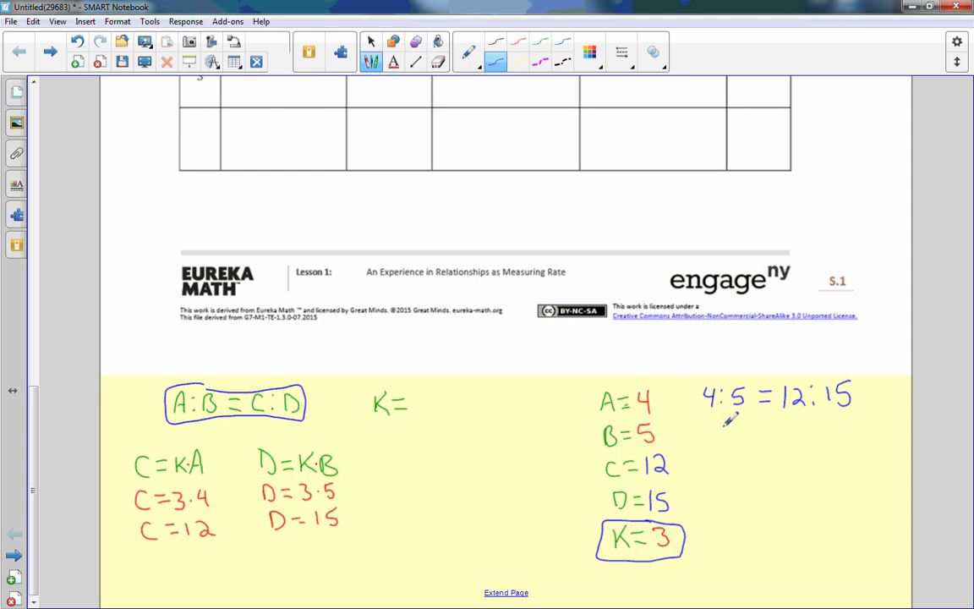
mouse_move(687, 524)
mouse_down()
mouse_move(713, 428)
mouse_move(719, 436)
mouse_up()
mouse_move(682, 529)
mouse_down()
mouse_move(735, 441)
mouse_move(739, 414)
mouse_move(745, 425)
mouse_up()
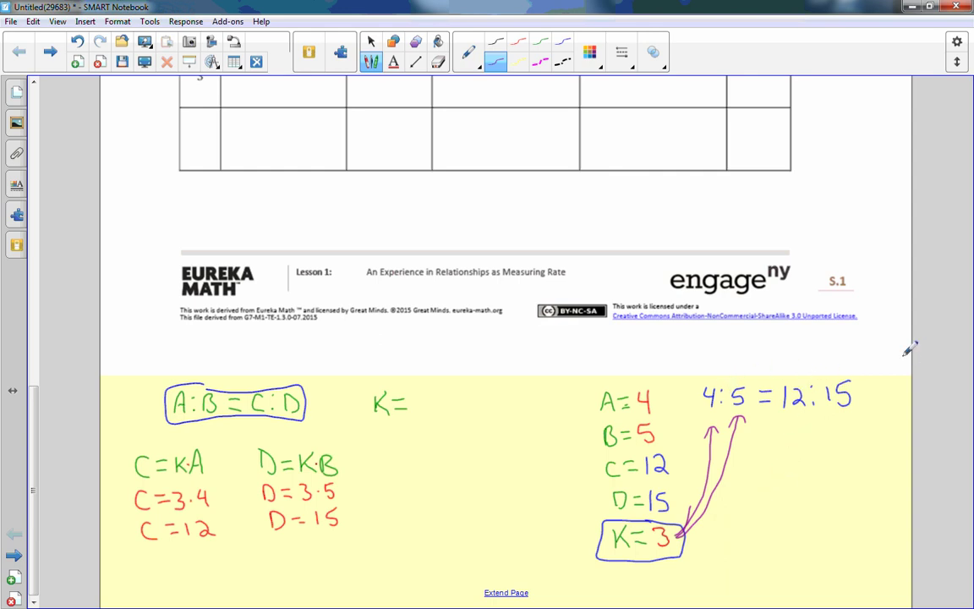
drag(34, 398, 30, 241)
drag(189, 269, 239, 268)
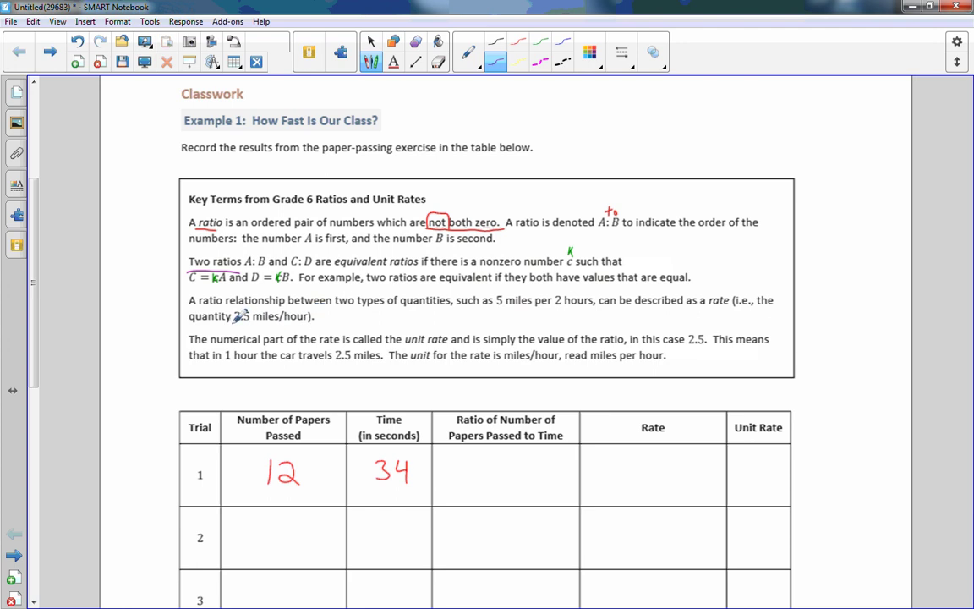
Draw a purple line beneath '2.5 miles/hour' in the Key Terms rate definition
mouse_move(234, 322)
mouse_down()
mouse_move(544, 331)
mouse_move(615, 396)
mouse_up()
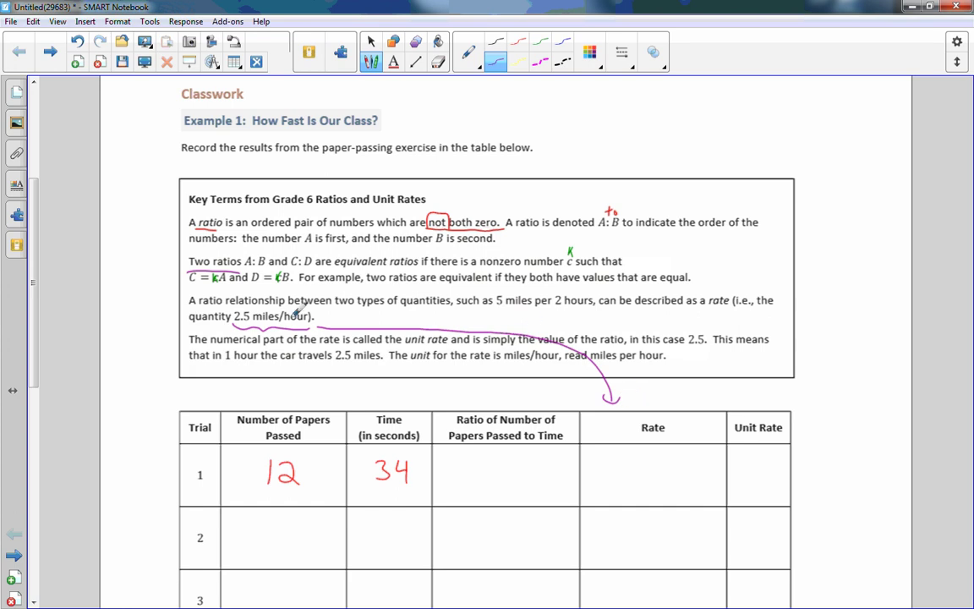
In blue, underline 'unit rate', circle 2.5, and draw an arrow to the Unit Rate column
click(562, 42)
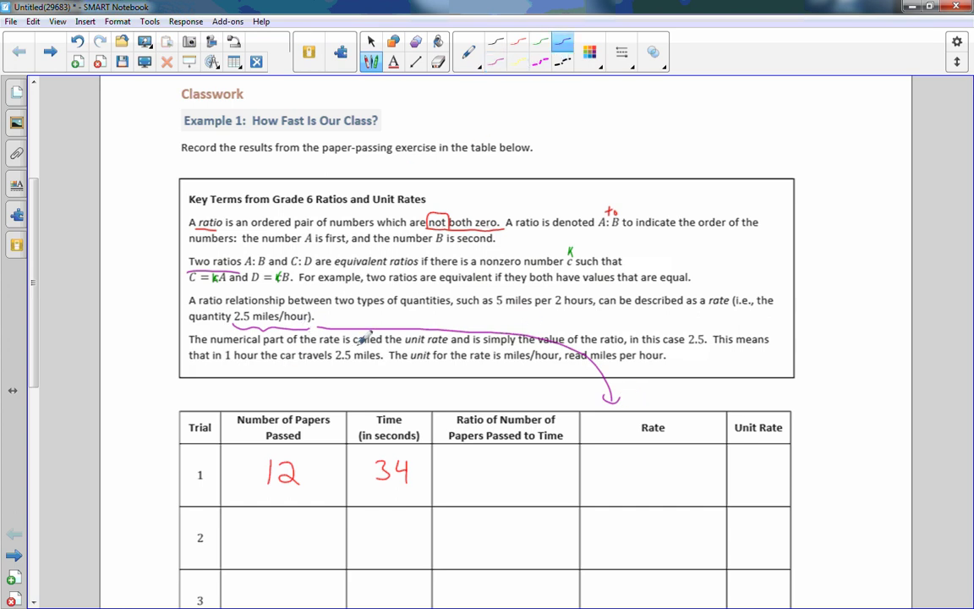
drag(407, 345, 457, 345)
drag(252, 310, 254, 313)
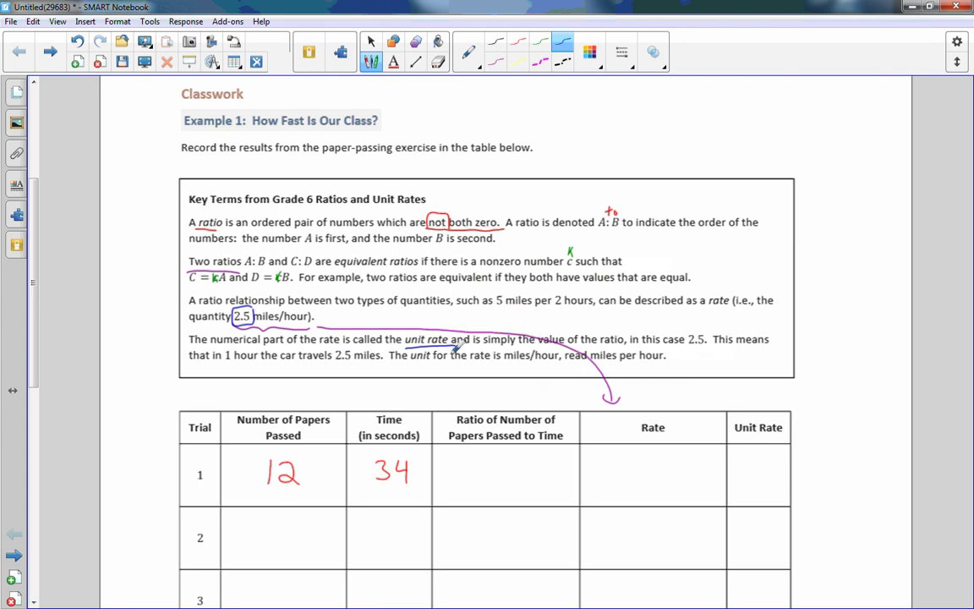
mouse_move(463, 355)
mouse_down()
mouse_move(559, 380)
mouse_move(774, 404)
mouse_up()
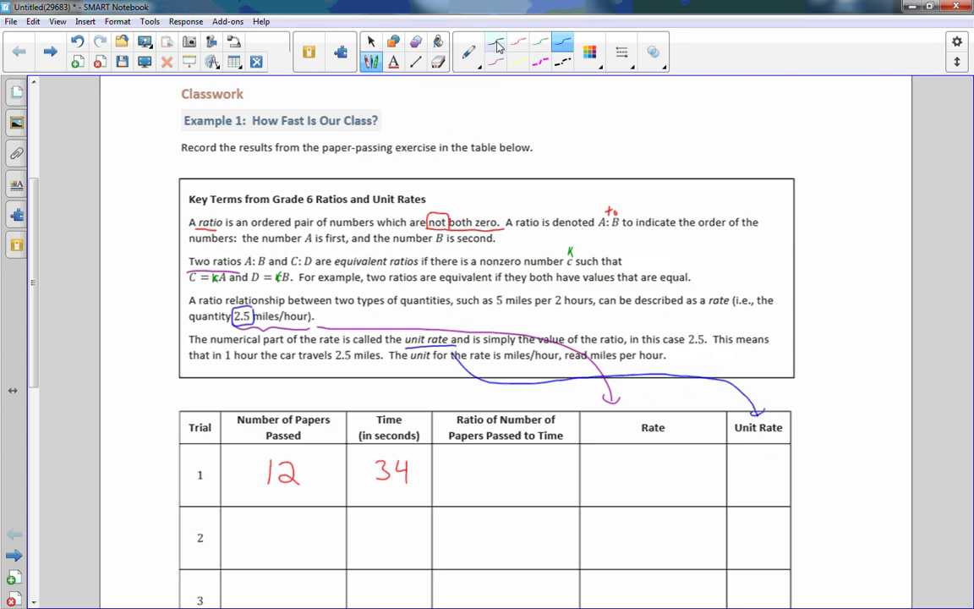
click(468, 52)
drag(31, 260, 30, 396)
click(468, 49)
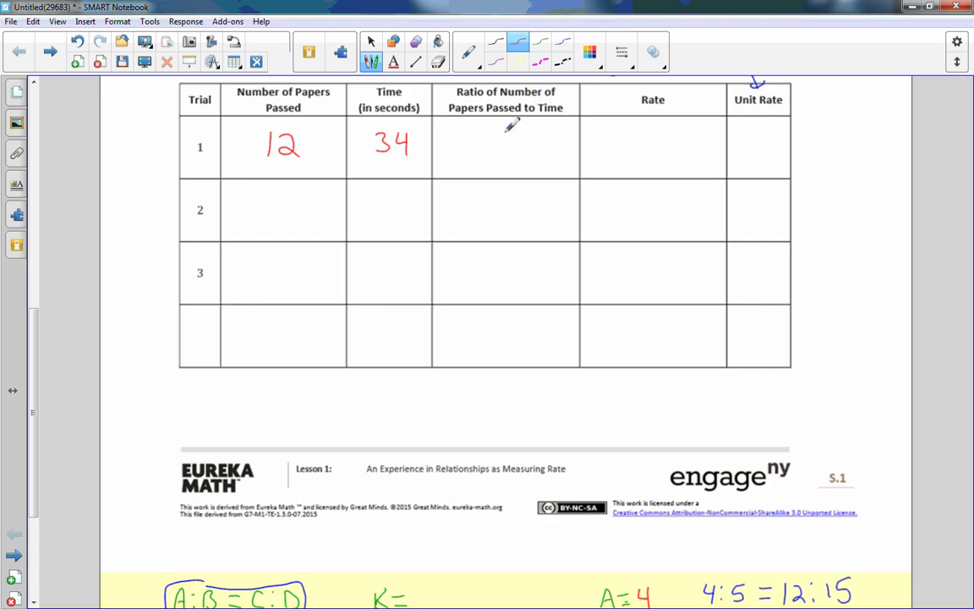
Handwrite 12:34 in red in Trial 1's Ratio cell and begin 12/34 in its Rate cell
click(499, 140)
click(498, 151)
drag(469, 138, 467, 150)
drag(486, 145, 490, 153)
click(499, 140)
click(499, 151)
mouse_move(509, 136)
mouse_down()
mouse_move(511, 153)
mouse_move(535, 146)
mouse_move(531, 154)
mouse_up()
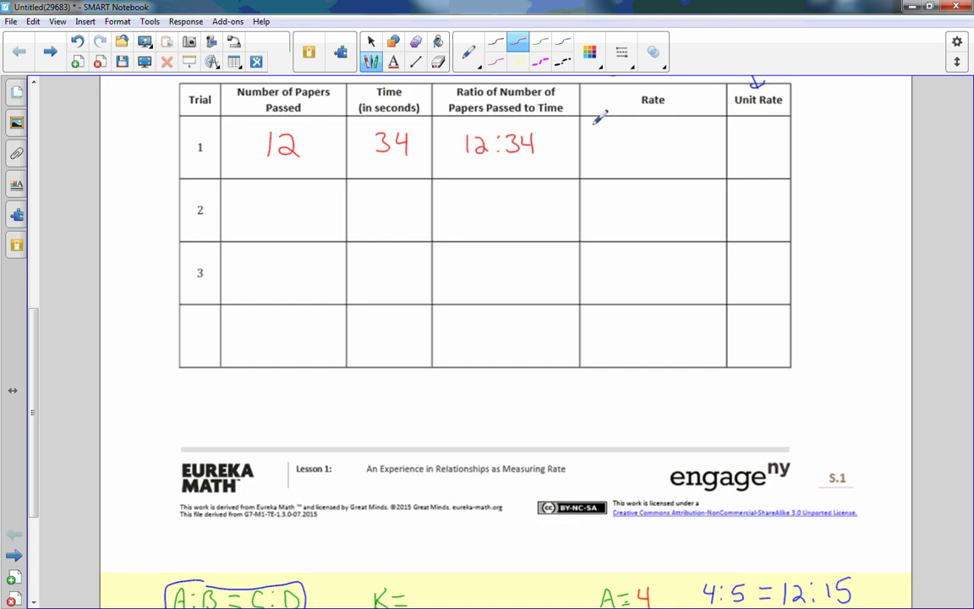
mouse_move(592, 123)
mouse_down()
mouse_move(591, 137)
mouse_move(606, 137)
mouse_move(593, 153)
mouse_move(606, 154)
mouse_up()
Confirm 12/34 = .3529411765 on the TI-84 emulator and draw '=' after 12/34
key(alt+Tab)
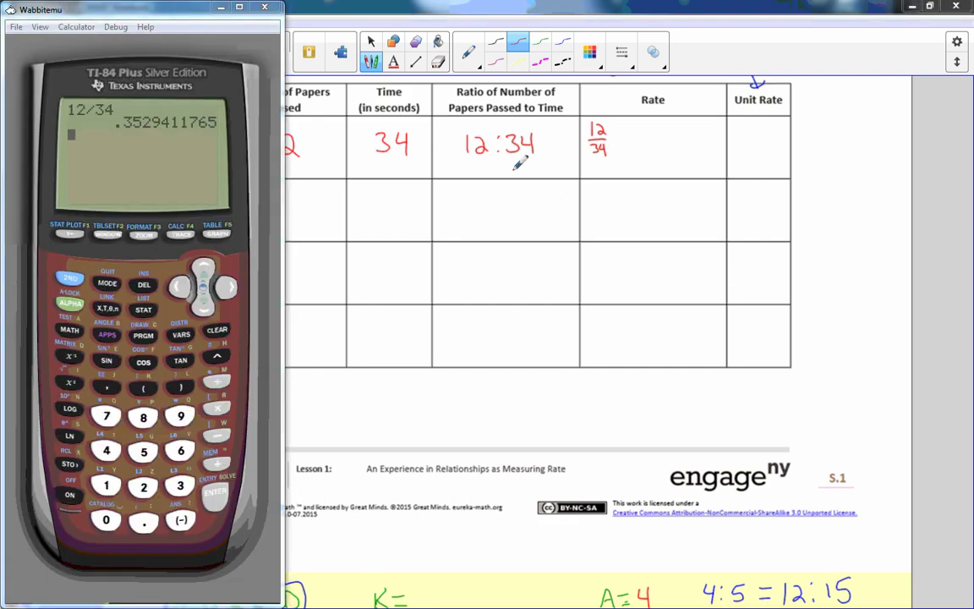
key(alt+Tab)
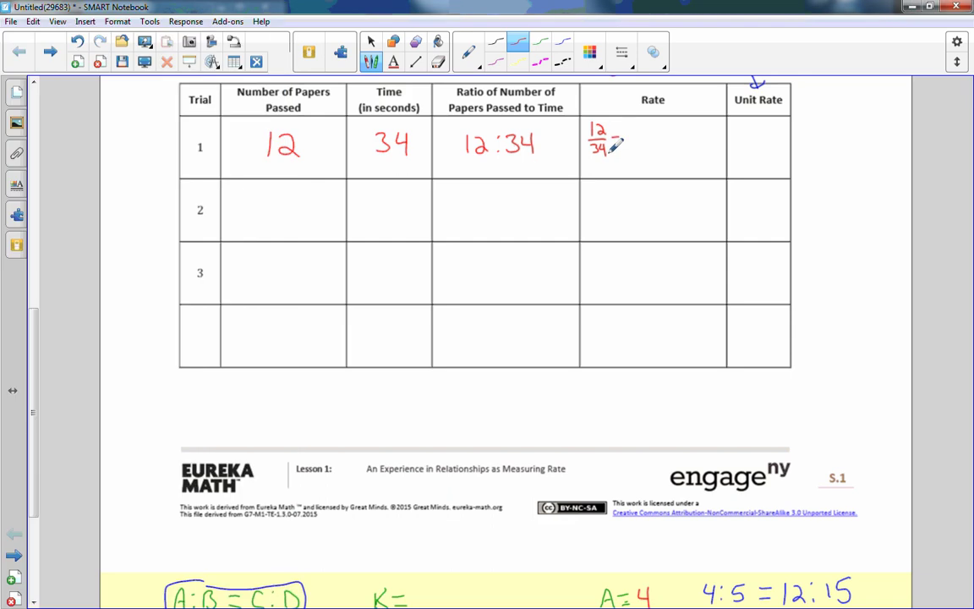
drag(611, 147, 619, 146)
key(alt+Tab)
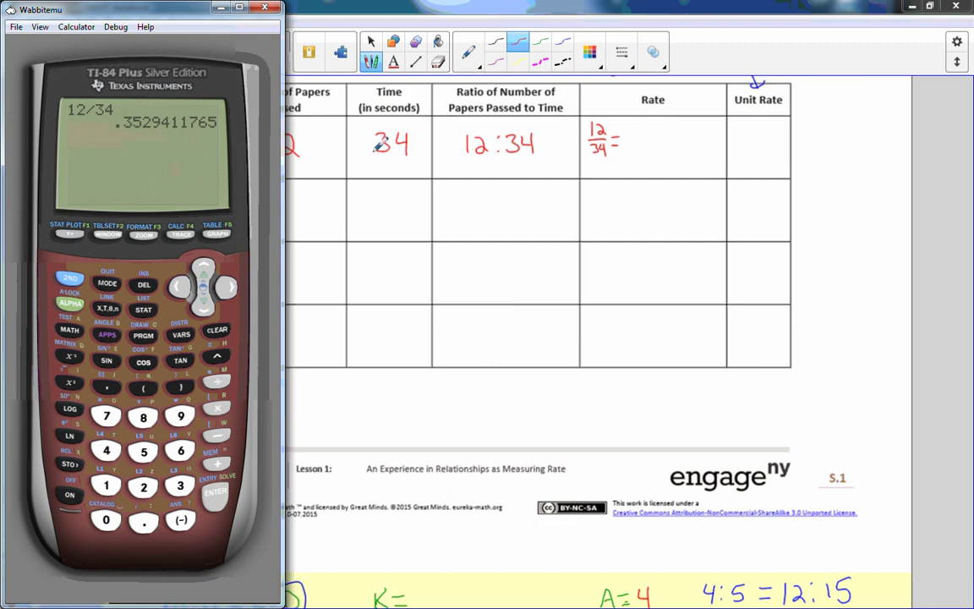
click(628, 135)
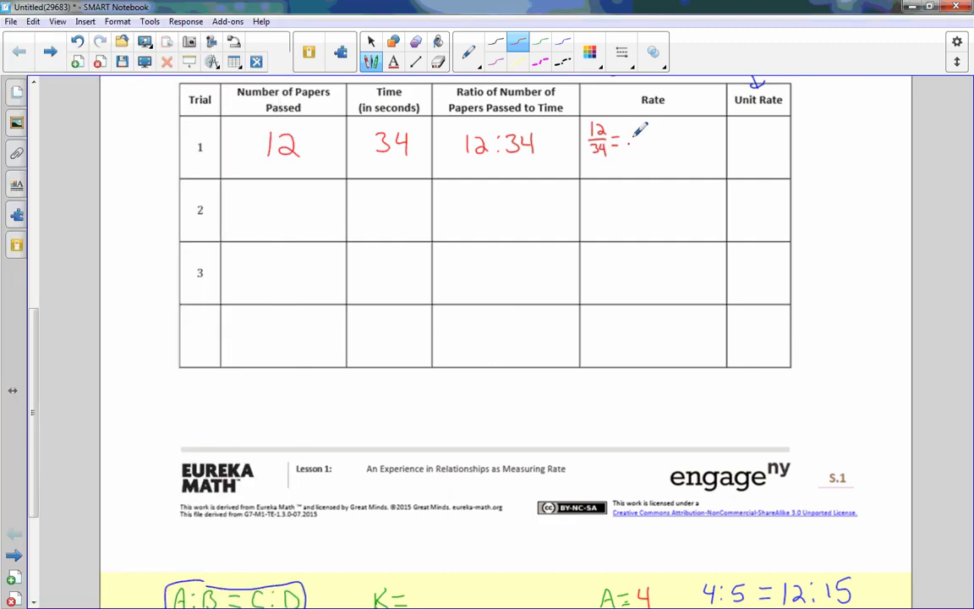
Complete Trial 1 with '.35 papers per second' as the rate and .35 as the unit rate
click(629, 144)
mouse_move(634, 136)
mouse_down()
mouse_move(636, 146)
mouse_move(686, 147)
mouse_move(703, 135)
mouse_up()
drag(713, 134, 707, 145)
mouse_move(642, 159)
mouse_down()
mouse_move(643, 172)
mouse_move(660, 169)
mouse_up()
mouse_move(665, 168)
mouse_down()
mouse_move(673, 159)
mouse_move(678, 168)
mouse_move(713, 163)
mouse_up()
drag(717, 169, 721, 169)
drag(727, 136, 725, 172)
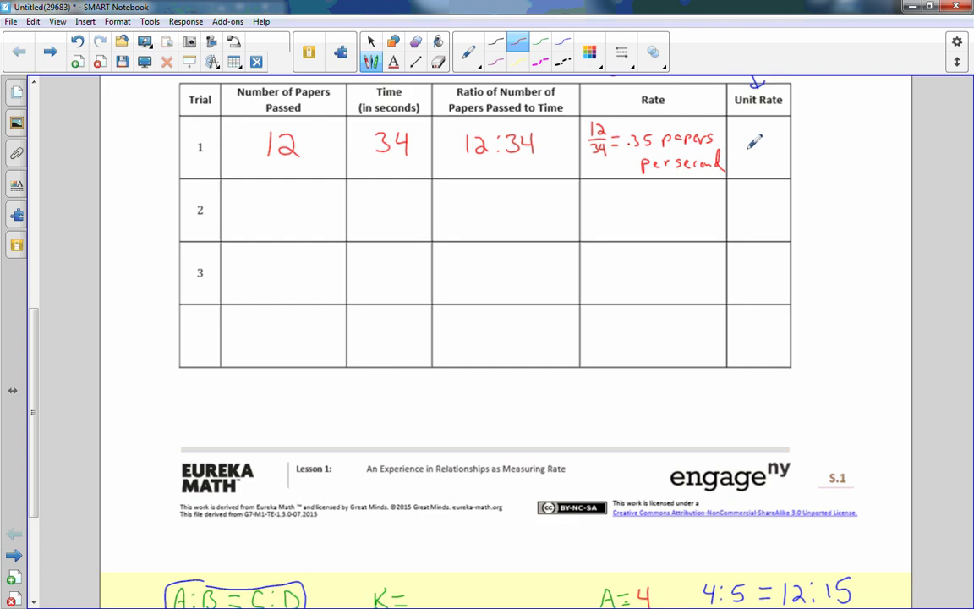
drag(757, 132, 770, 148)
Fill Trial 2 with 12, 16, '12 to 16' and '12/16 = .75 papers per second'
mouse_move(268, 197)
mouse_down()
mouse_move(269, 221)
mouse_move(300, 220)
mouse_up()
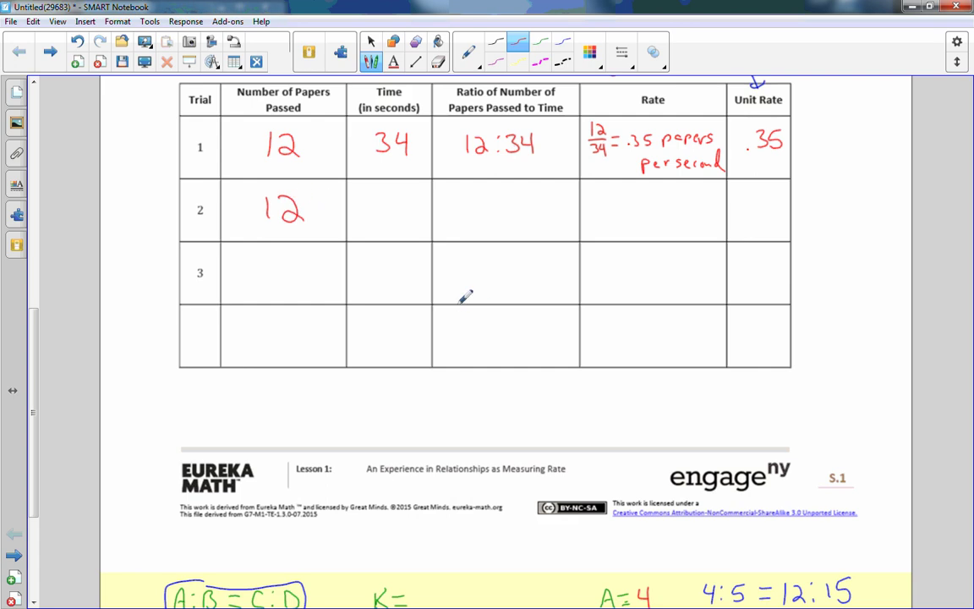
mouse_move(374, 199)
mouse_down()
mouse_move(375, 222)
mouse_move(406, 211)
mouse_up()
mouse_move(464, 195)
mouse_down()
mouse_move(464, 214)
mouse_move(493, 213)
mouse_up()
drag(486, 203, 499, 203)
mouse_move(512, 203)
mouse_down()
mouse_move(526, 214)
mouse_move(535, 207)
mouse_up()
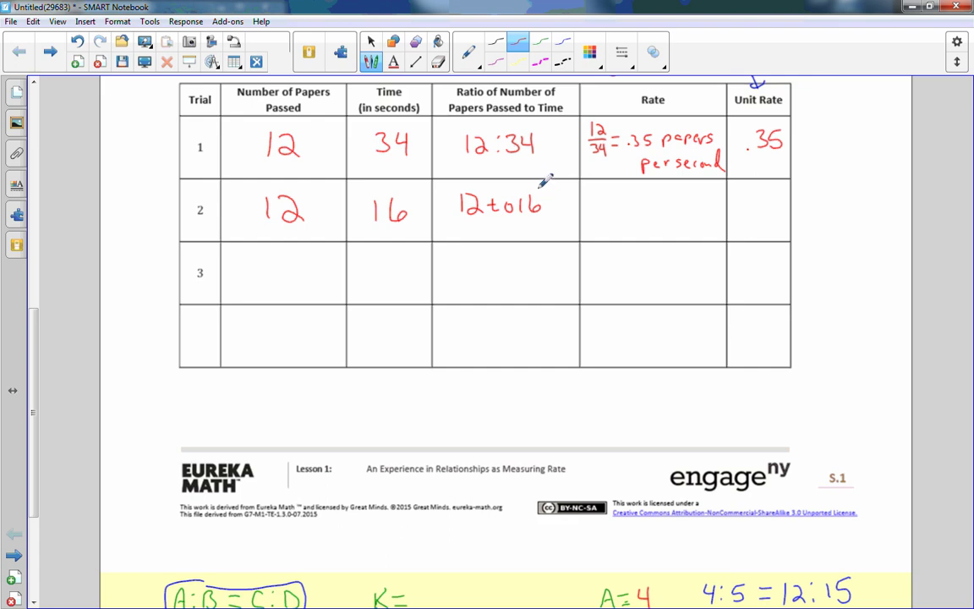
mouse_move(590, 190)
mouse_down()
mouse_move(590, 202)
mouse_move(606, 204)
mouse_up()
mouse_move(590, 209)
mouse_down()
mouse_move(590, 222)
mouse_move(622, 203)
mouse_up()
mouse_move(613, 208)
mouse_down()
mouse_move(661, 214)
mouse_move(673, 199)
mouse_up()
click(640, 211)
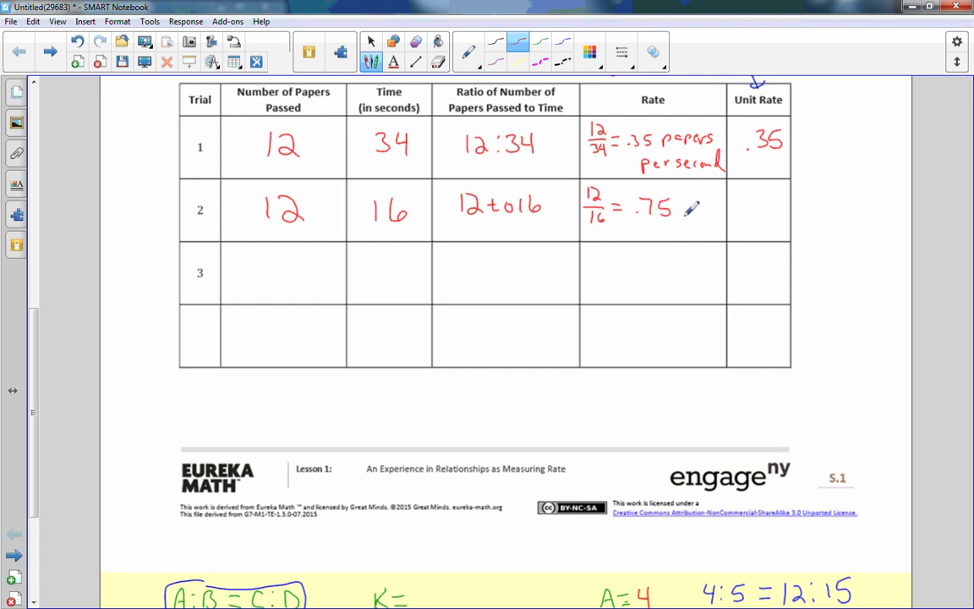
drag(681, 201, 727, 210)
mouse_move(643, 224)
mouse_down()
mouse_move(646, 240)
mouse_move(672, 229)
mouse_move(696, 236)
mouse_up()
drag(705, 230, 728, 238)
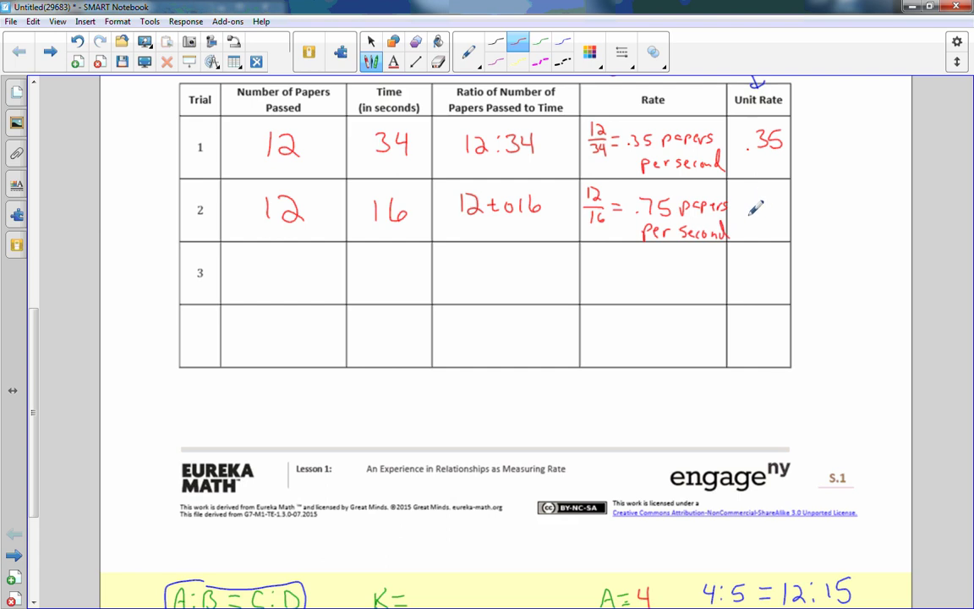
Write .75 as Trial 2's unit rate, then 12 papers, 10 seconds and ratio 12:10 for Trial 3
click(749, 215)
mouse_move(757, 203)
mouse_down()
mouse_move(771, 216)
mouse_move(785, 200)
mouse_up()
mouse_move(275, 261)
mouse_down()
mouse_move(272, 283)
mouse_move(294, 277)
mouse_move(306, 287)
mouse_up()
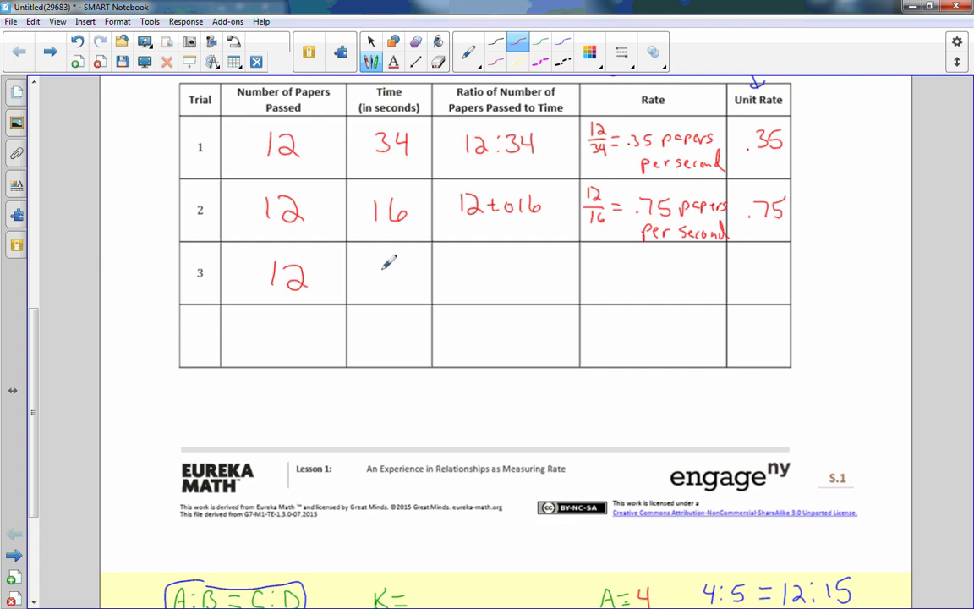
mouse_move(378, 253)
mouse_down()
mouse_move(377, 284)
mouse_move(405, 271)
mouse_move(401, 259)
mouse_move(458, 284)
mouse_up()
drag(466, 264, 483, 284)
click(494, 268)
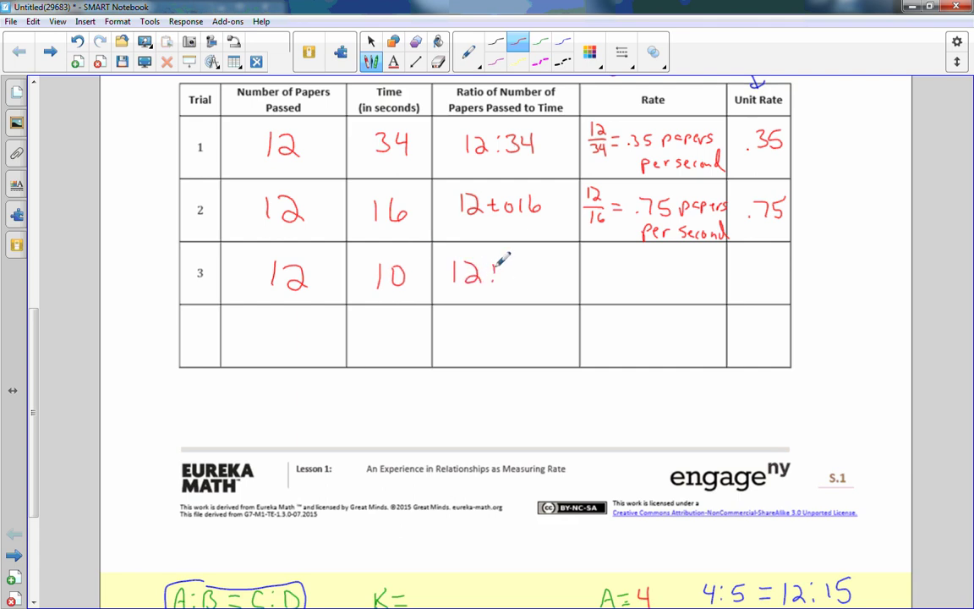
click(495, 279)
mouse_move(515, 263)
mouse_down()
mouse_move(514, 282)
mouse_move(530, 263)
mouse_move(604, 270)
mouse_move(592, 290)
mouse_move(630, 271)
mouse_up()
Write '12/10 = 1.2 Papers per second' and a unit rate of 1.2 for Trial 3
drag(621, 277, 685, 273)
click(645, 278)
drag(691, 266, 717, 269)
drag(722, 264, 720, 270)
drag(663, 285, 687, 289)
drag(695, 285, 717, 291)
drag(721, 286, 731, 289)
mouse_move(734, 279)
mouse_down()
mouse_move(736, 288)
mouse_move(777, 280)
mouse_up()
click(757, 278)
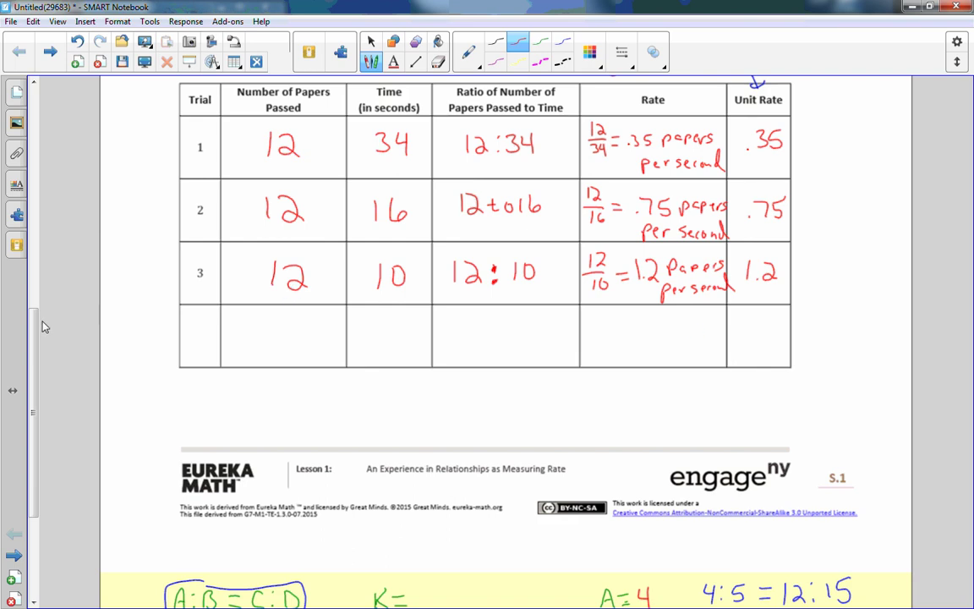
drag(40, 328, 86, 226)
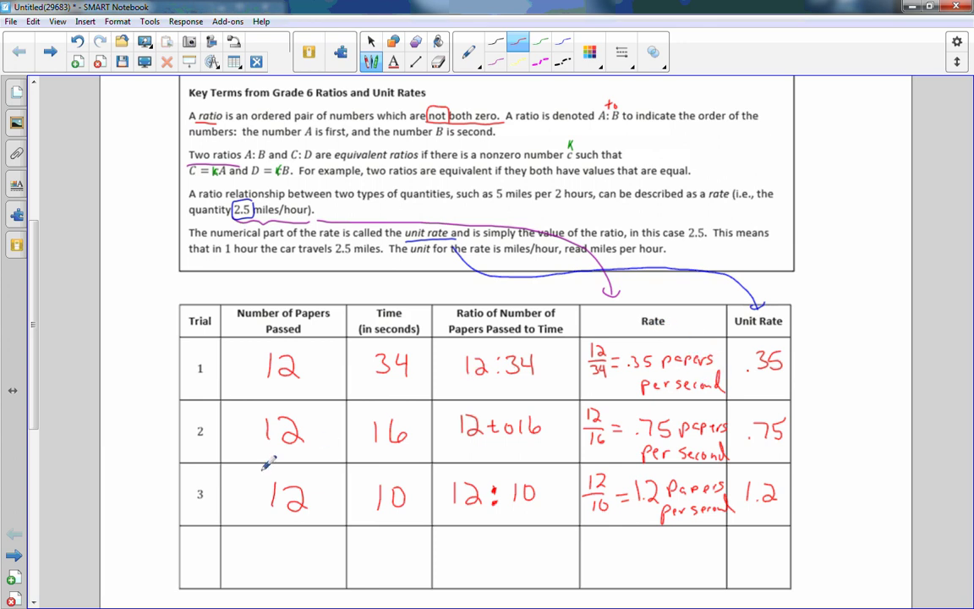
On the Example 2 page, fill Class 1's row with 1 boy, 7 girls and ratio 1:7
click(13, 555)
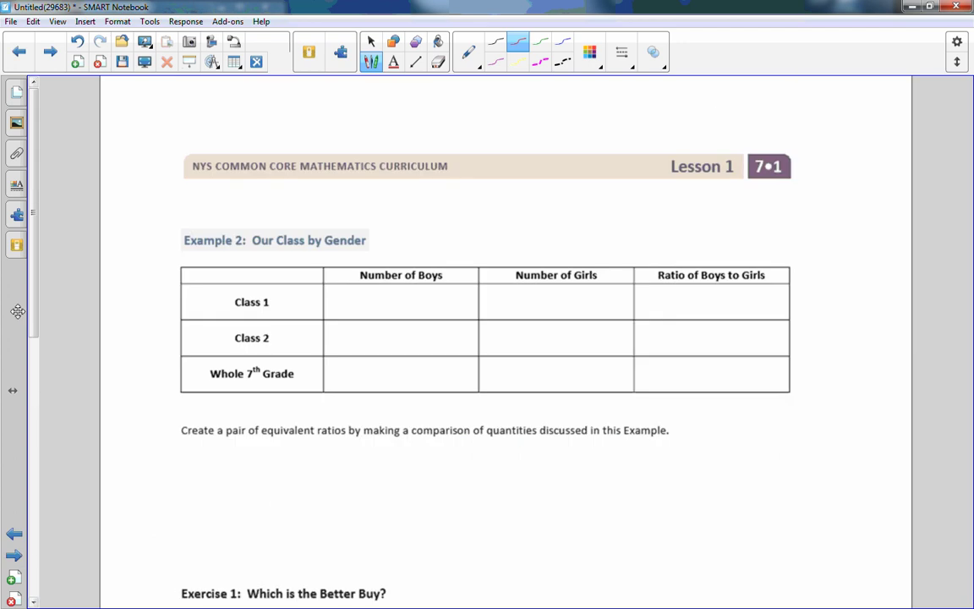
drag(33, 279, 29, 349)
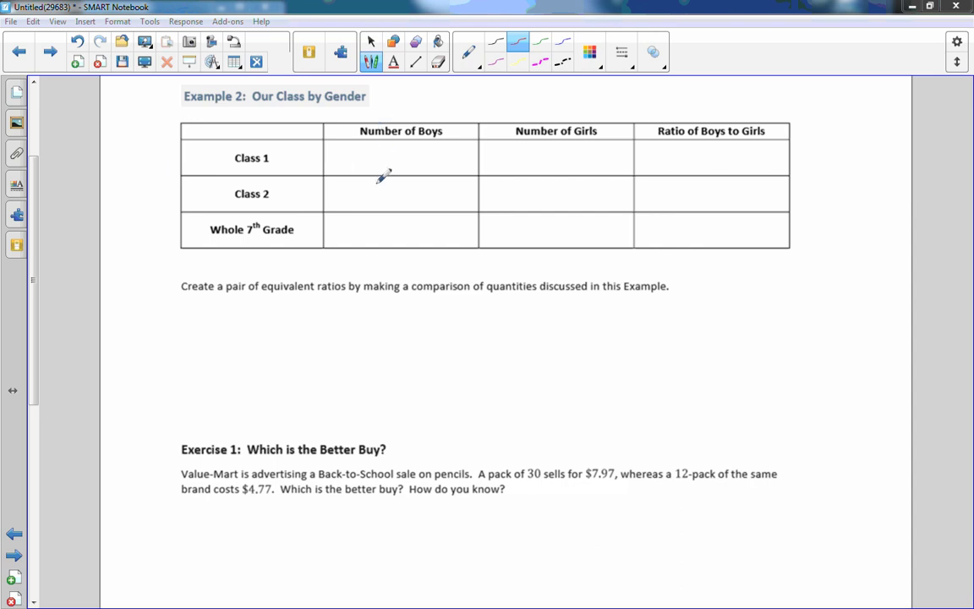
drag(398, 151, 398, 167)
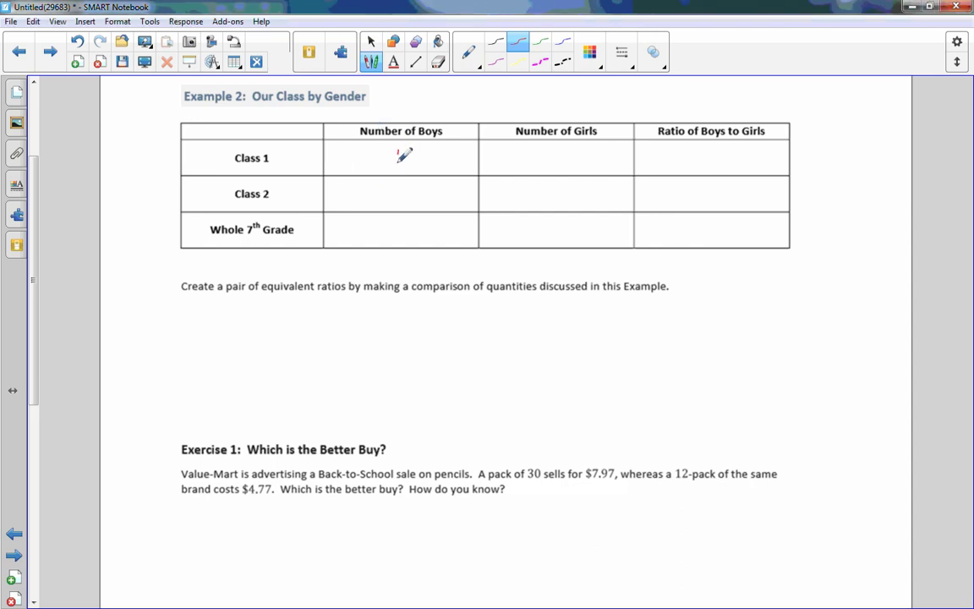
drag(555, 149, 567, 163)
drag(698, 152, 733, 166)
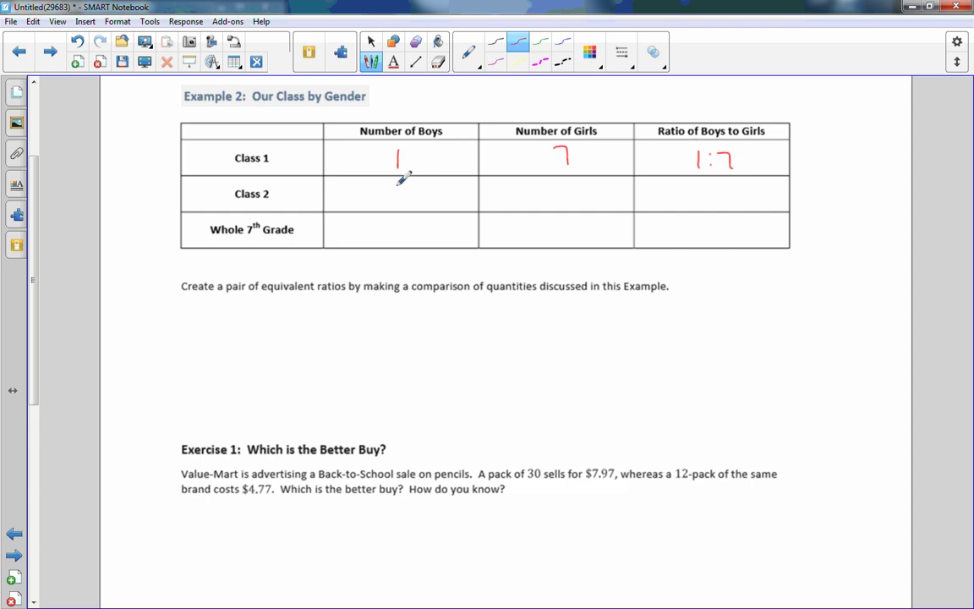
Fill Class 2's row with 5 boys, 11 girls and ratio 5:11
drag(391, 186, 415, 185)
drag(553, 188, 553, 205)
drag(563, 188, 564, 205)
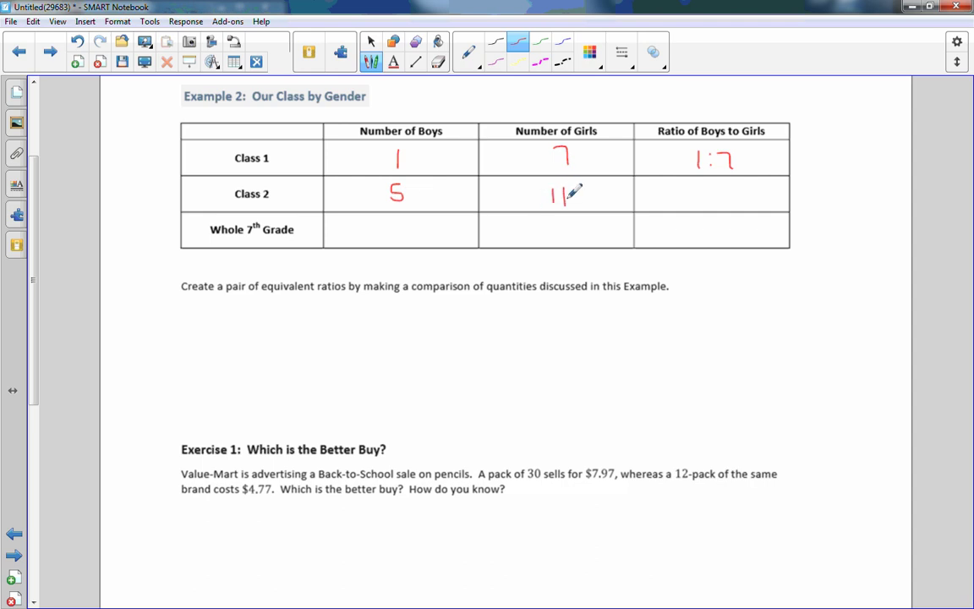
mouse_move(682, 186)
mouse_down()
mouse_move(683, 209)
mouse_move(731, 202)
mouse_up()
click(703, 190)
click(704, 201)
Fill the Whole 7th Grade row with 6 boys, 18 girls and ratio 6:18
mouse_move(392, 222)
mouse_down()
mouse_move(402, 239)
mouse_move(395, 230)
mouse_up()
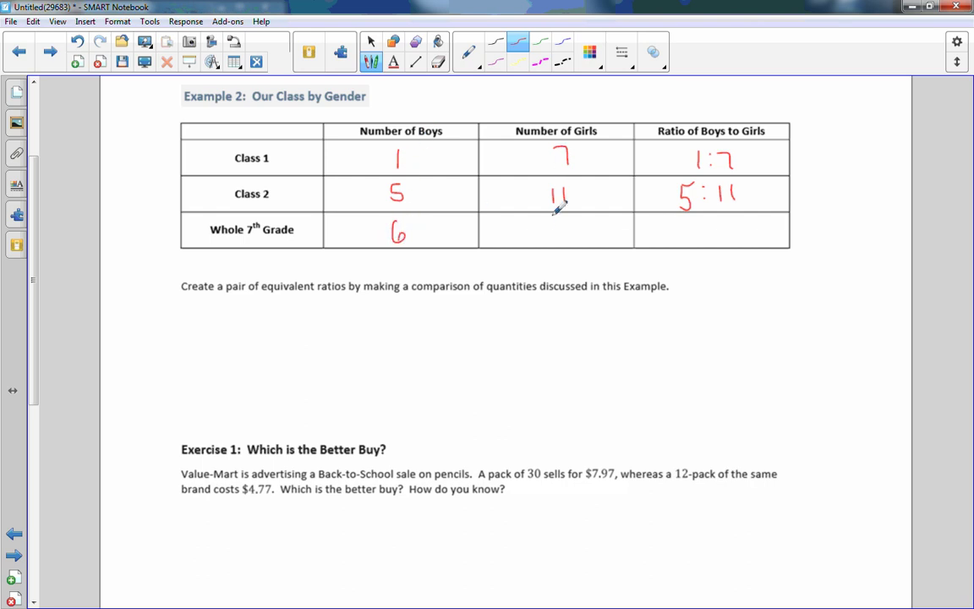
mouse_move(553, 222)
mouse_down()
mouse_move(550, 242)
mouse_move(574, 223)
mouse_up()
mouse_move(696, 221)
mouse_down()
mouse_move(692, 230)
mouse_move(724, 241)
mouse_move(736, 225)
mouse_up()
click(702, 227)
click(702, 236)
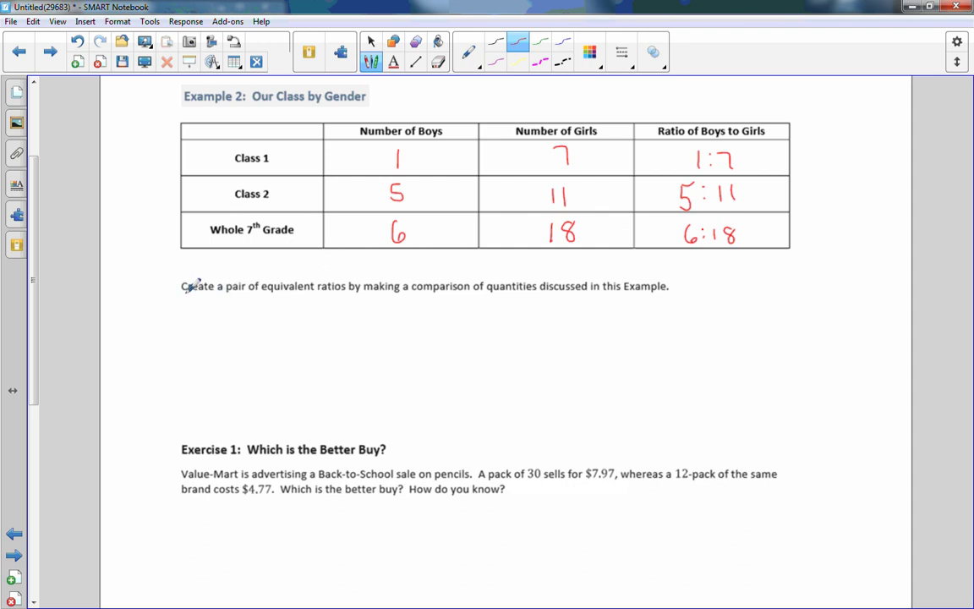
click(541, 42)
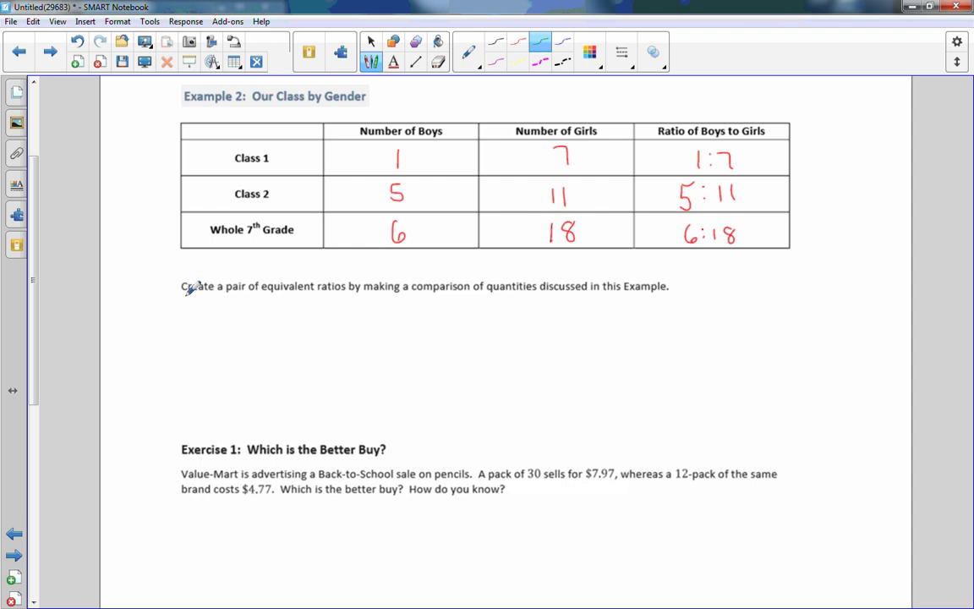
Circle the equivalent-ratios prompt in green and draw blanks for two ratios joined by an equals sign
mouse_move(191, 291)
mouse_down()
mouse_move(339, 294)
mouse_move(348, 284)
mouse_move(177, 276)
mouse_move(181, 294)
mouse_move(236, 308)
mouse_up()
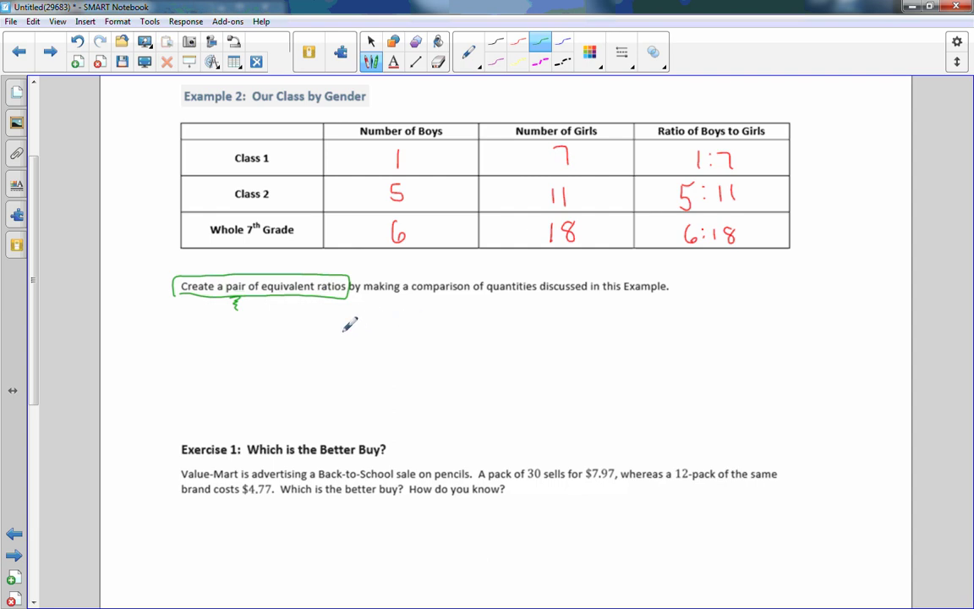
drag(344, 331, 399, 331)
click(371, 331)
click(371, 314)
click(414, 314)
drag(412, 321, 461, 330)
drag(480, 329, 505, 328)
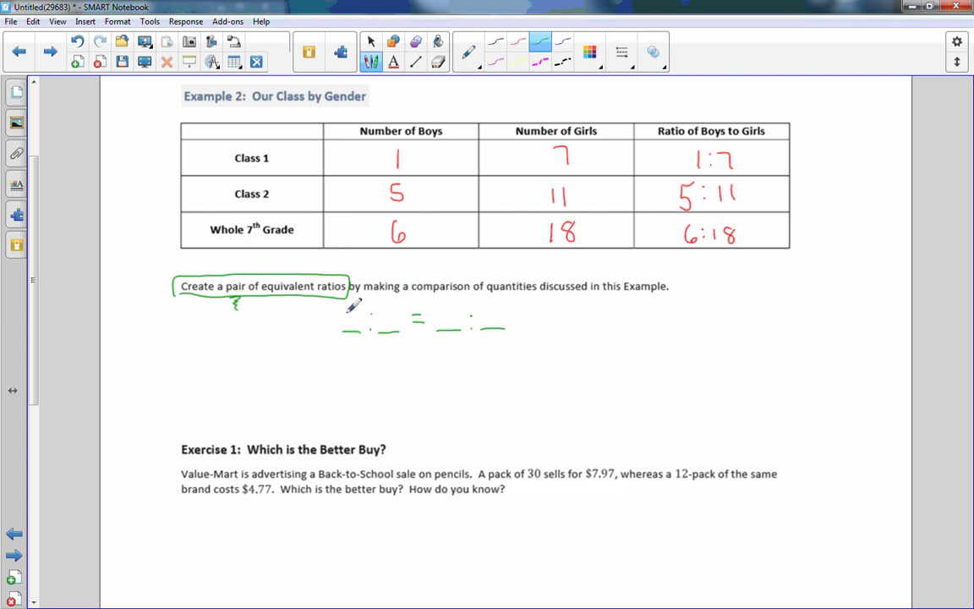
Fill the blanks to read 1:7 = 2:14
mouse_move(348, 313)
mouse_down()
mouse_move(348, 331)
mouse_move(386, 310)
mouse_up()
drag(443, 312, 459, 326)
drag(493, 312, 500, 326)
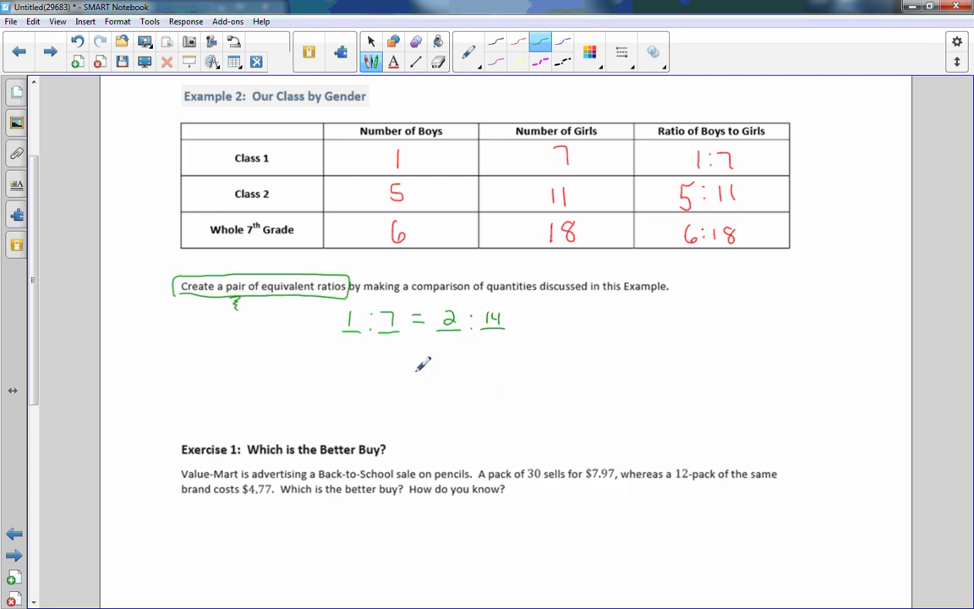
drag(32, 314, 18, 451)
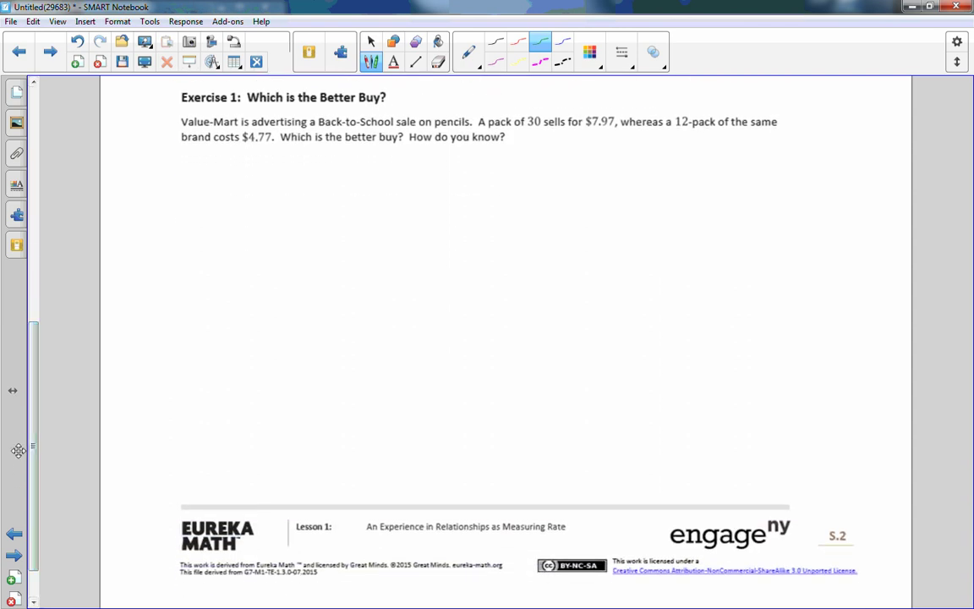
In red, draw a vertical divider and add underlined, boxed '30 pack' and '12 pack' headings
click(518, 41)
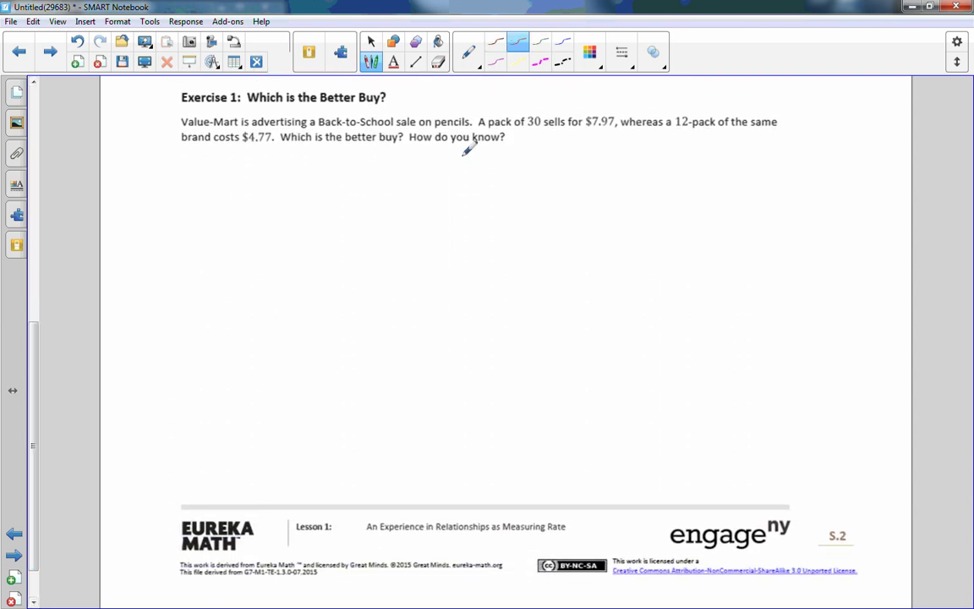
drag(466, 151, 462, 431)
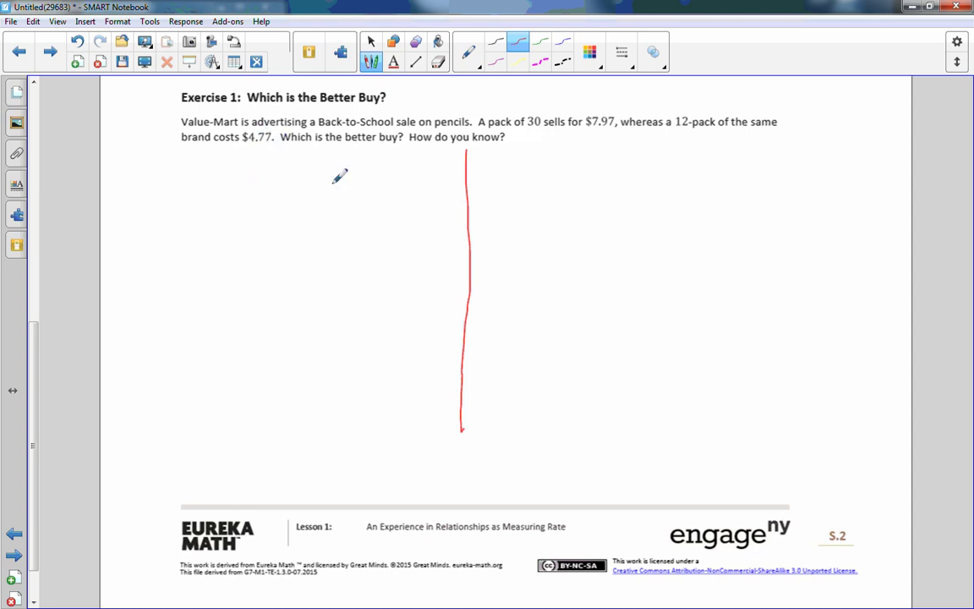
mouse_move(262, 152)
mouse_down()
mouse_move(262, 162)
mouse_move(280, 153)
mouse_move(432, 161)
mouse_up()
drag(440, 152, 449, 162)
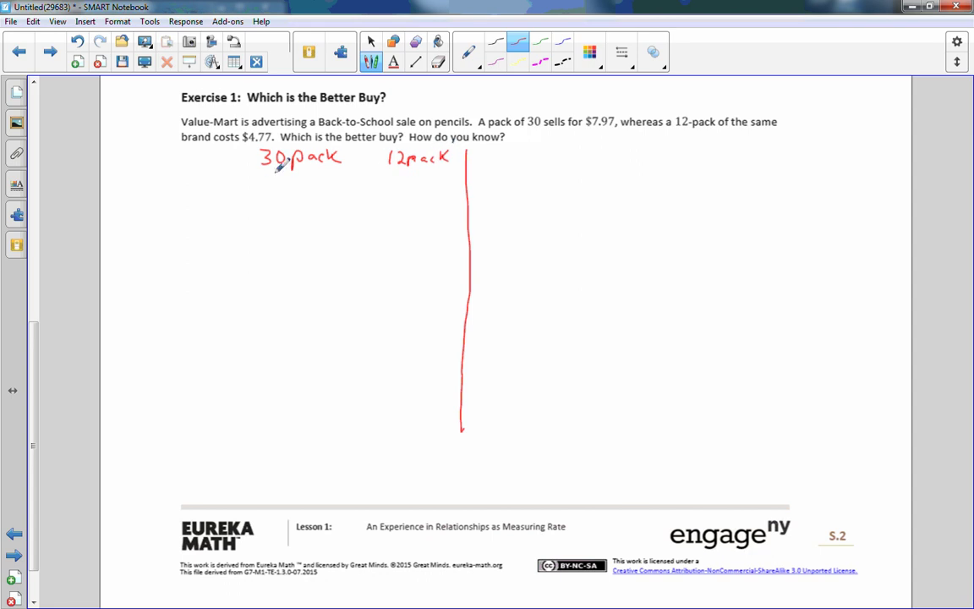
drag(264, 172, 449, 171)
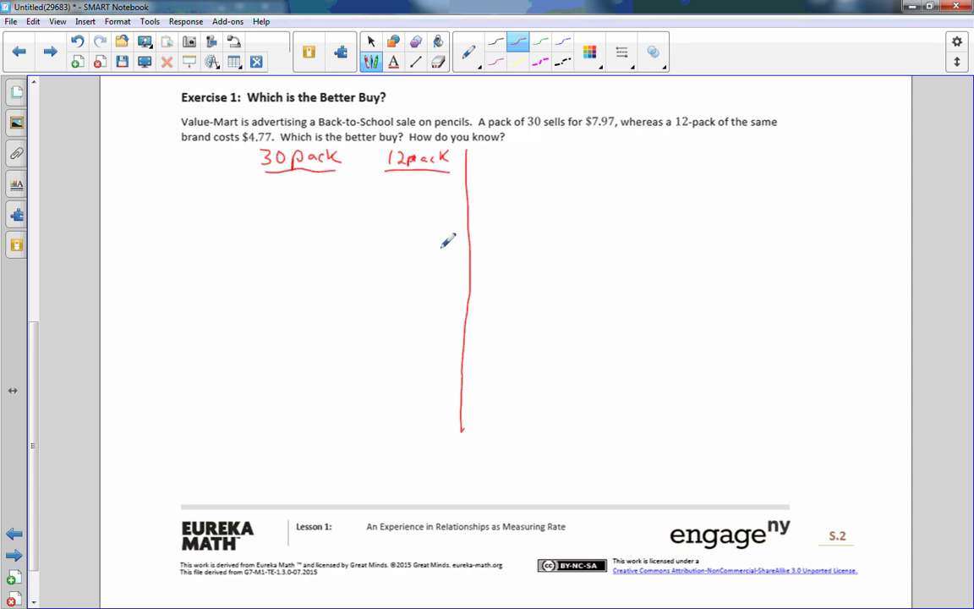
mouse_move(490, 153)
mouse_down()
mouse_move(491, 163)
mouse_move(510, 154)
mouse_up()
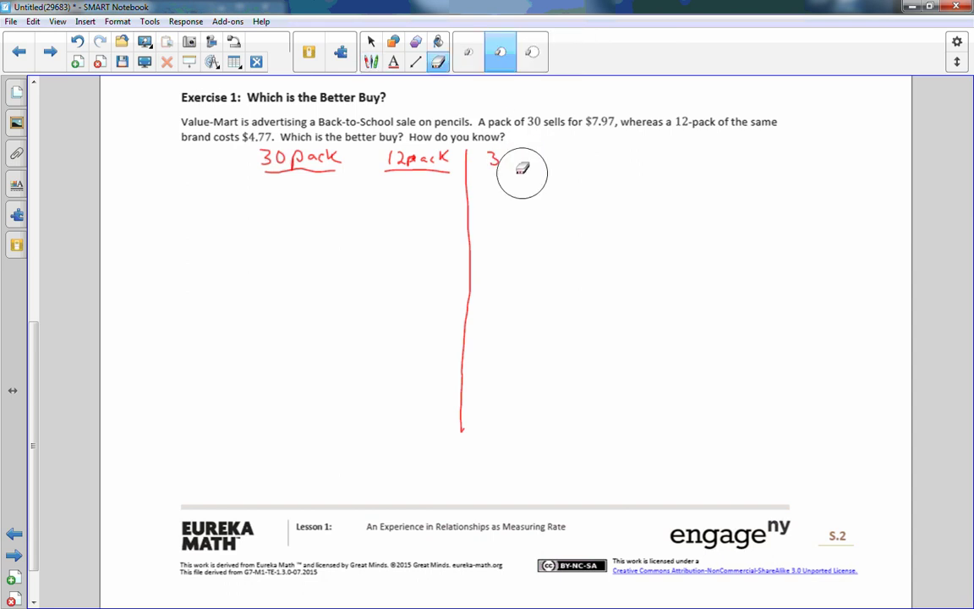
drag(513, 174, 509, 165)
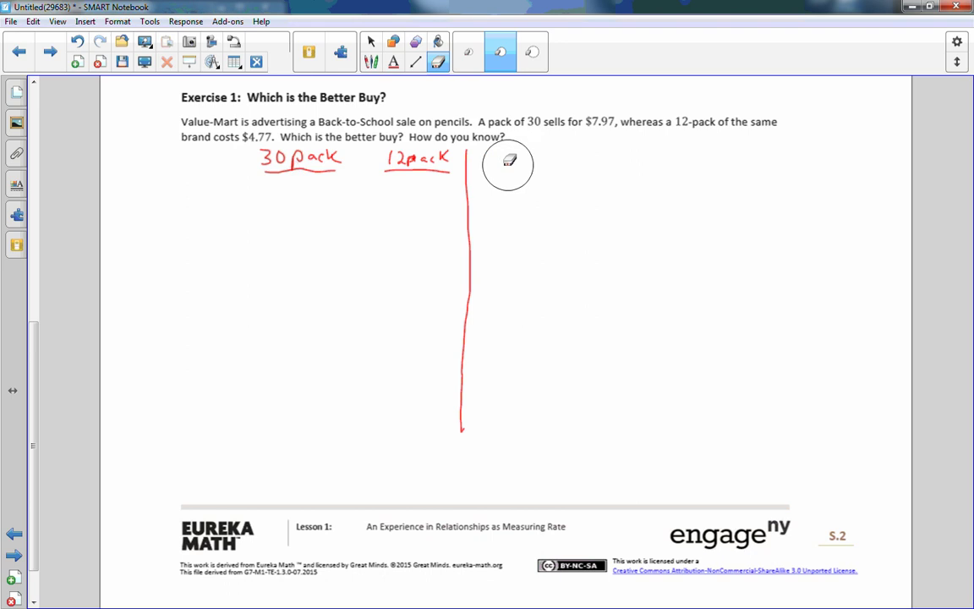
click(372, 62)
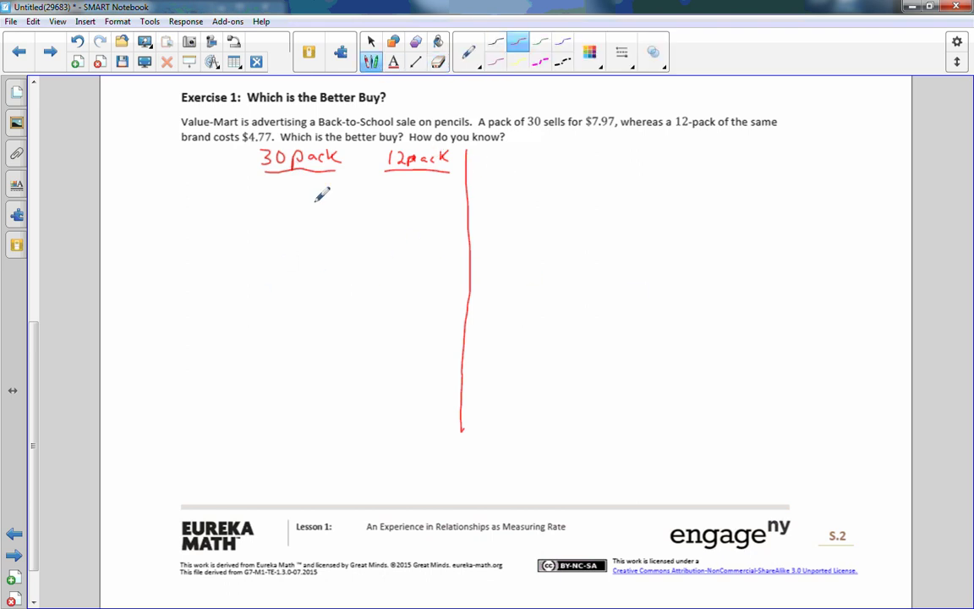
mouse_move(261, 173)
mouse_down()
mouse_move(279, 200)
mouse_move(346, 187)
mouse_move(343, 172)
mouse_move(387, 206)
mouse_move(457, 203)
mouse_move(457, 174)
mouse_up()
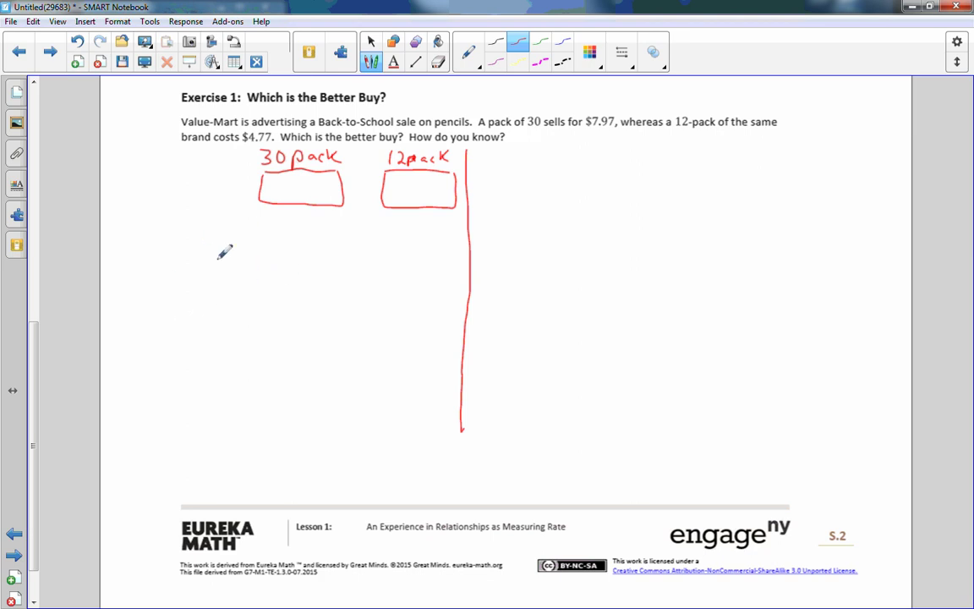
Write '7.97 per 30 pencils' in red, '4.77 per 12 pencils' in green, and begin 30)7.97
mouse_move(155, 229)
mouse_down()
mouse_move(161, 240)
mouse_move(271, 239)
mouse_up()
mouse_move(279, 227)
mouse_down()
mouse_move(280, 238)
mouse_move(302, 245)
mouse_move(361, 240)
mouse_up()
drag(367, 224, 372, 240)
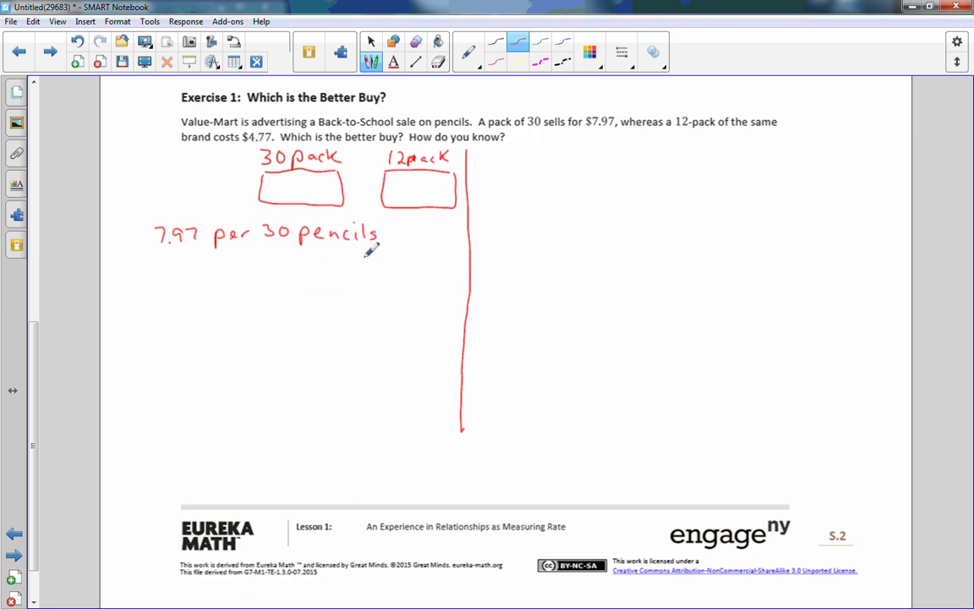
click(540, 41)
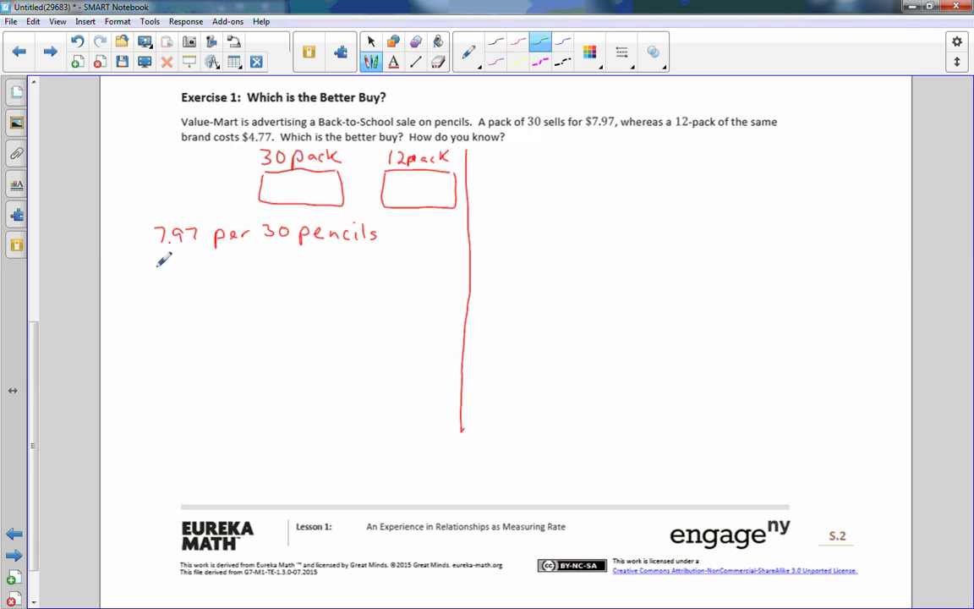
drag(161, 262, 170, 274)
mouse_move(166, 264)
mouse_down()
mouse_move(166, 279)
mouse_move(257, 266)
mouse_move(318, 280)
mouse_move(339, 263)
mouse_move(376, 274)
mouse_move(373, 253)
mouse_up()
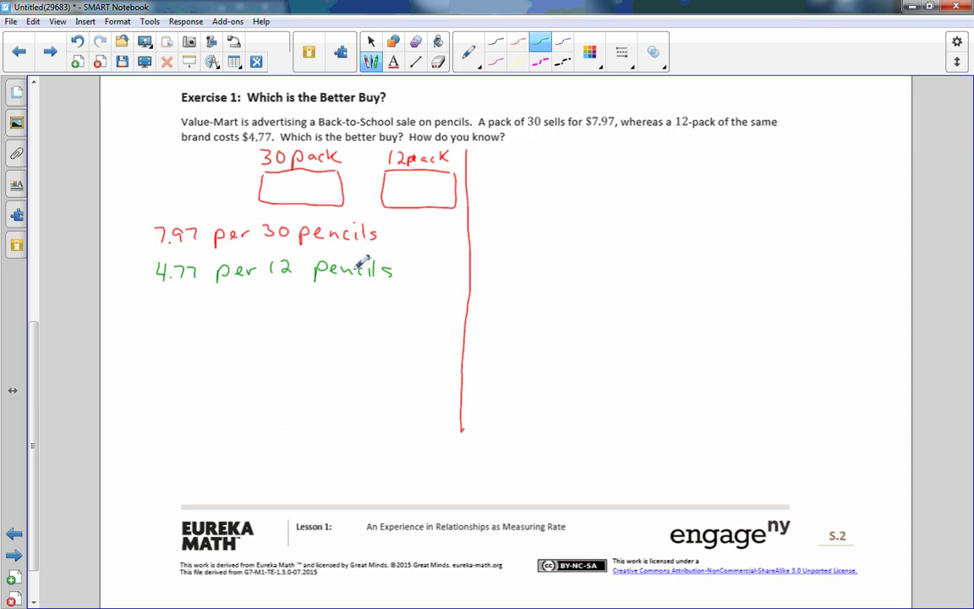
click(518, 42)
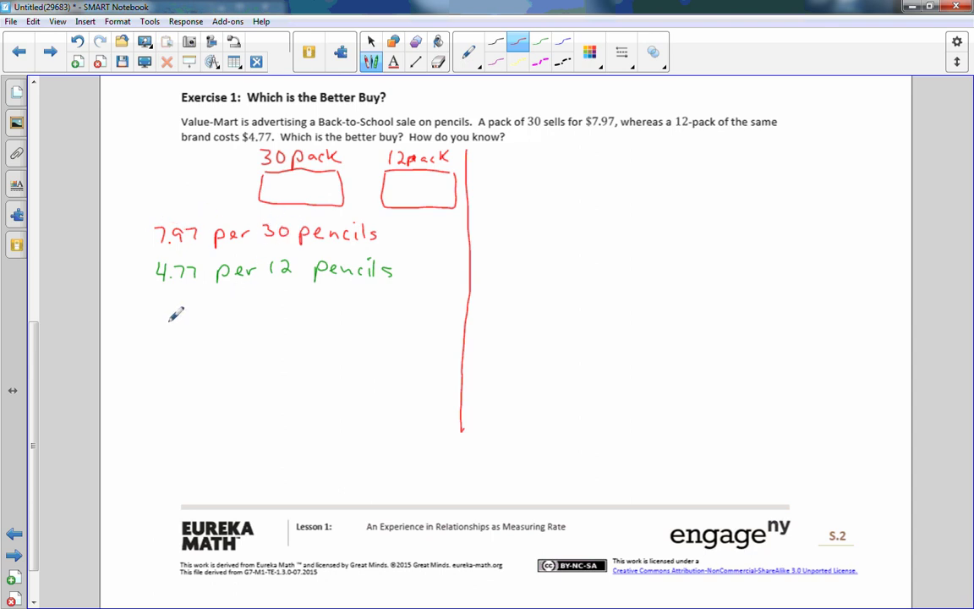
mouse_move(159, 315)
mouse_down()
mouse_move(249, 311)
mouse_move(207, 334)
mouse_move(241, 319)
mouse_move(236, 330)
mouse_up()
click(212, 330)
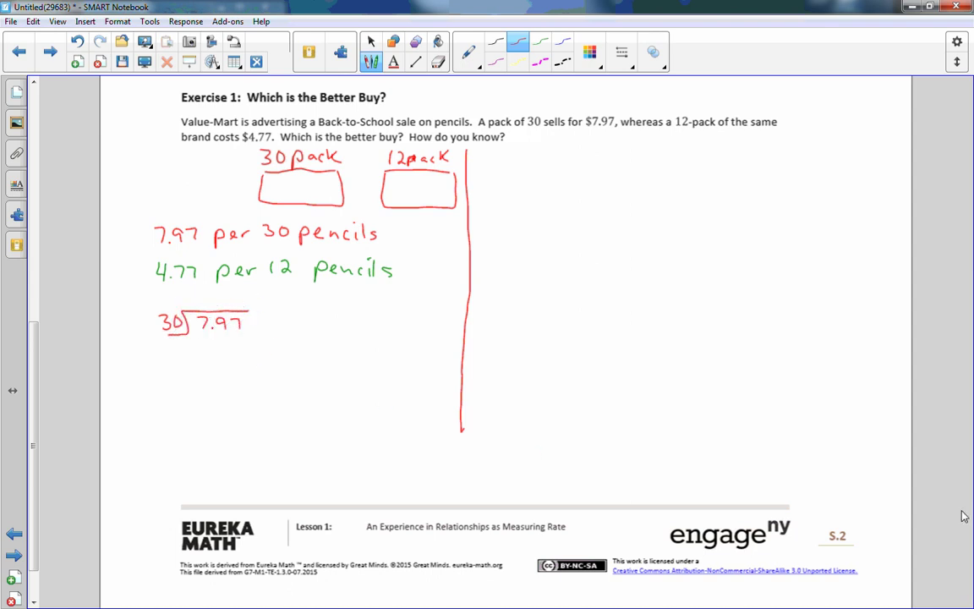
Compute 7.97 ÷ 30 on the TI-84 emulator, getting .2656666667, and return to the worksheet
key(alt+Tab)
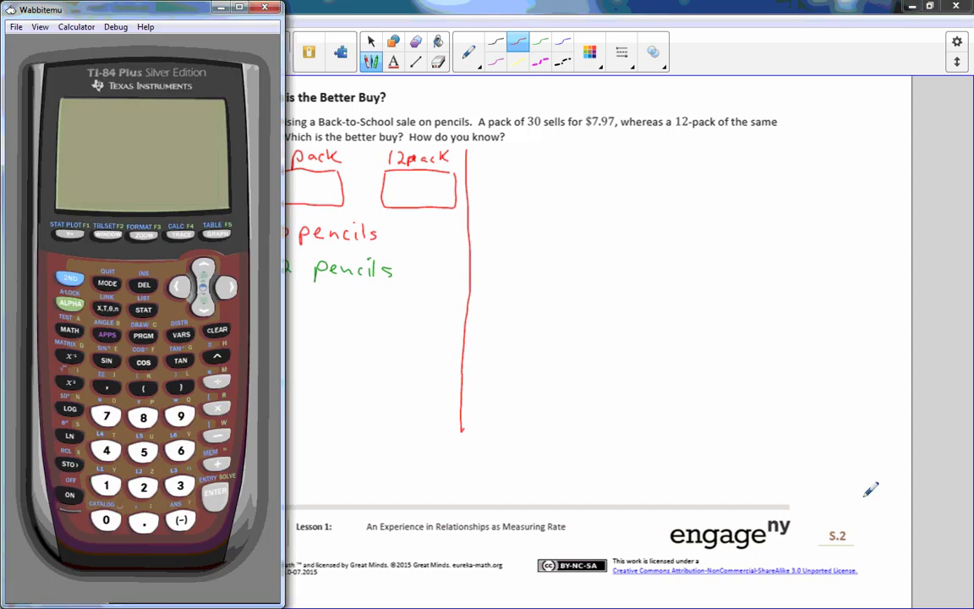
click(72, 493)
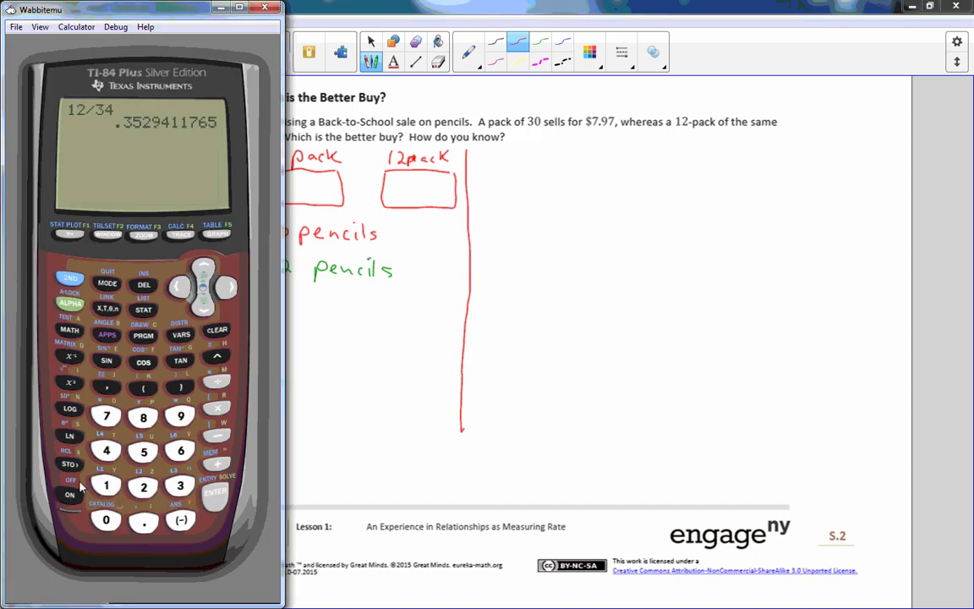
click(106, 417)
click(144, 522)
click(180, 416)
click(116, 417)
click(217, 382)
click(180, 486)
click(106, 520)
click(216, 492)
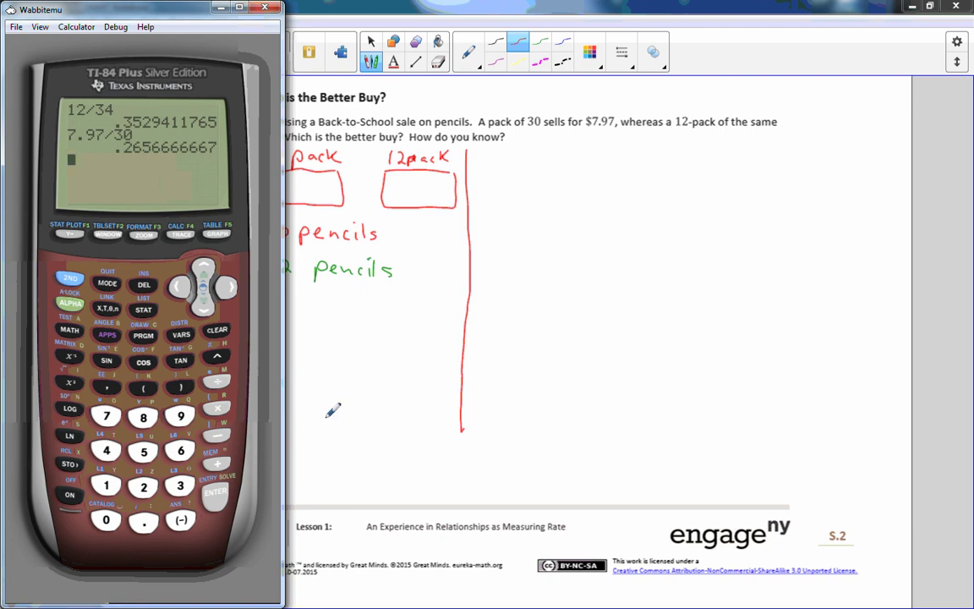
click(349, 505)
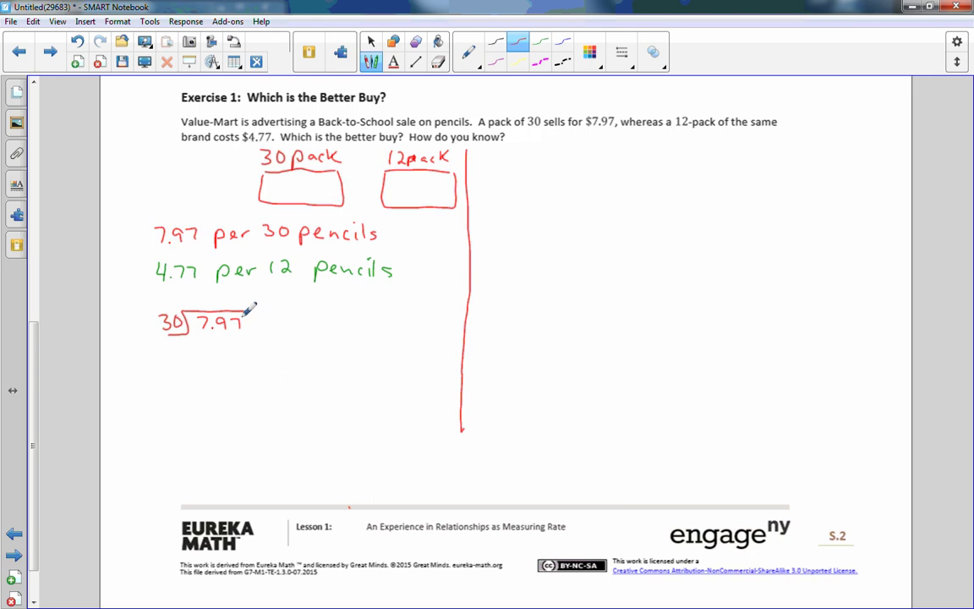
Write .27 over 30)7.97 and '.27 ea' in the 30-pack box, then set up 12)4.77 in green
drag(215, 295, 236, 307)
mouse_move(295, 173)
mouse_down()
mouse_move(300, 190)
mouse_move(332, 184)
mouse_move(337, 194)
mouse_up()
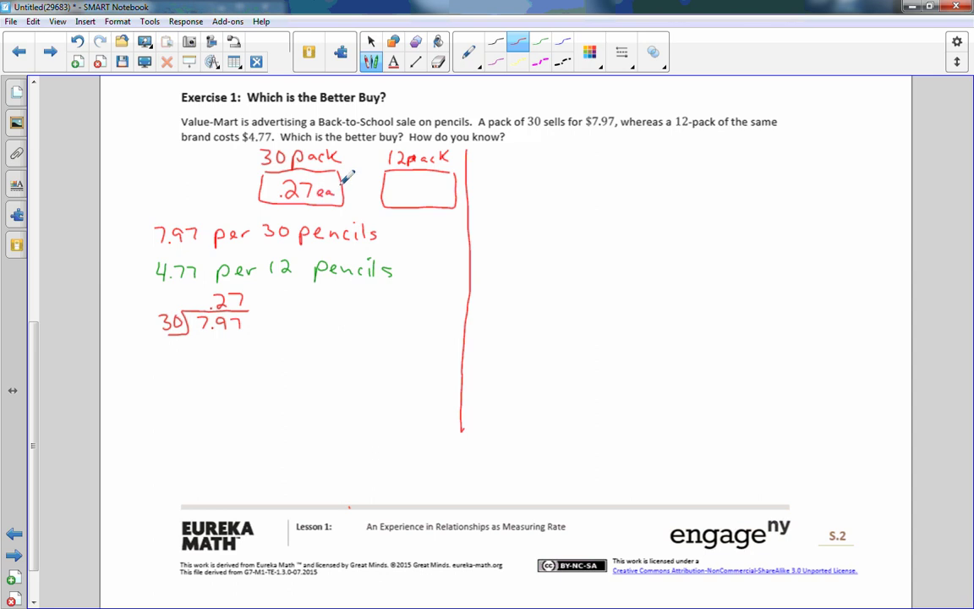
click(541, 42)
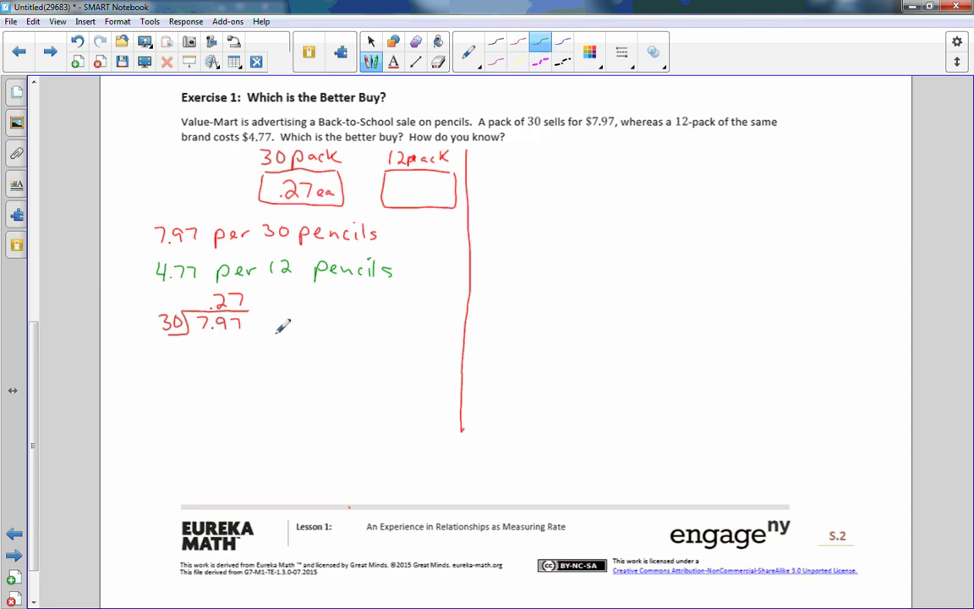
mouse_move(318, 304)
mouse_down()
mouse_move(341, 324)
mouse_move(355, 323)
mouse_move(325, 306)
mouse_move(369, 306)
mouse_up()
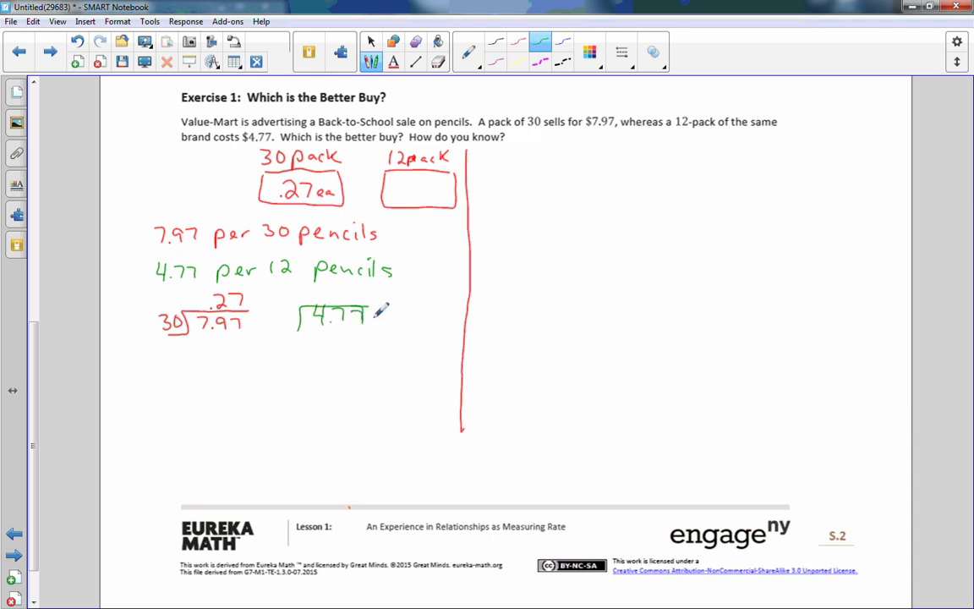
key(ctrl+z)
key(ctrl+z)
key(ctrl+z)
key(ctrl+z)
key(ctrl+z)
mouse_move(323, 304)
mouse_down()
mouse_move(323, 324)
mouse_move(357, 323)
mouse_up()
click(335, 322)
mouse_move(298, 325)
mouse_down()
mouse_move(306, 305)
mouse_move(378, 304)
mouse_up()
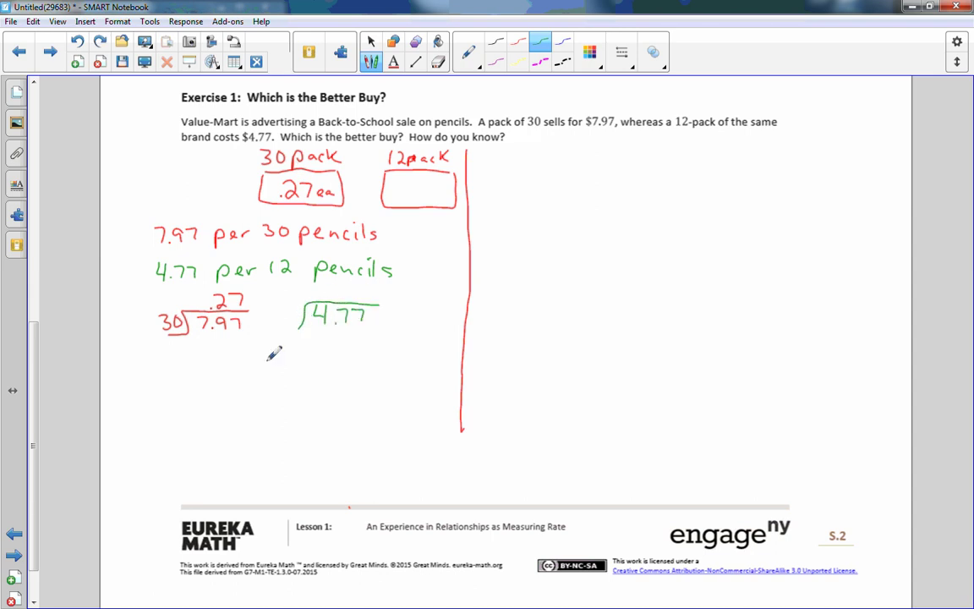
mouse_move(286, 308)
mouse_down()
mouse_move(285, 322)
mouse_move(301, 321)
mouse_up()
Clear the TI-84 emulator and divide 4.77 by 12, getting .3975
key(alt+Tab)
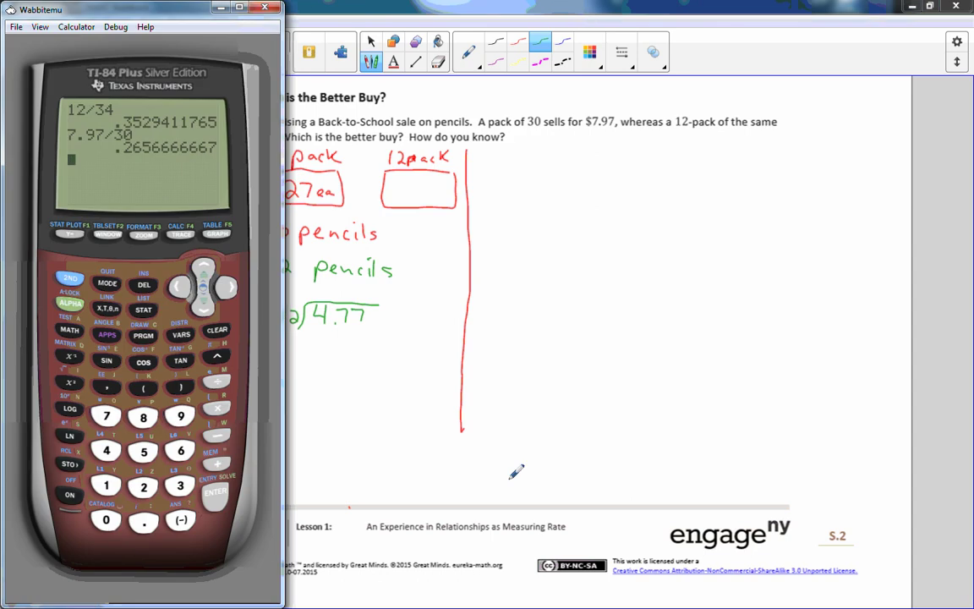
click(219, 331)
click(106, 451)
click(144, 521)
click(106, 417)
click(107, 417)
click(217, 382)
click(107, 485)
click(143, 487)
click(215, 492)
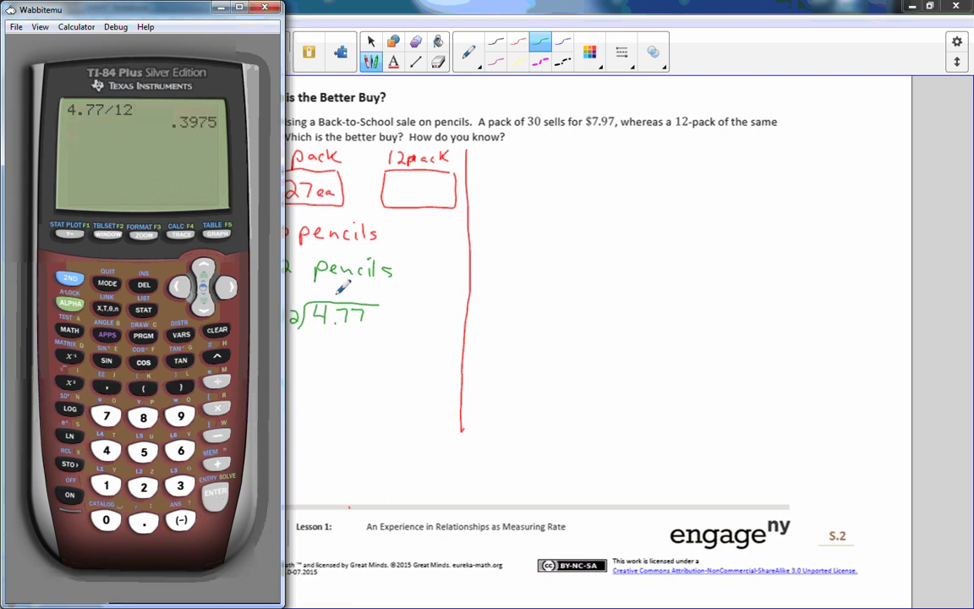
Back on the worksheet, write .40 above 12)4.77 and '.40 ea' in the 12-pack box
click(311, 262)
mouse_move(345, 288)
mouse_down()
mouse_move(350, 299)
mouse_move(360, 289)
mouse_up()
drag(421, 176, 449, 201)
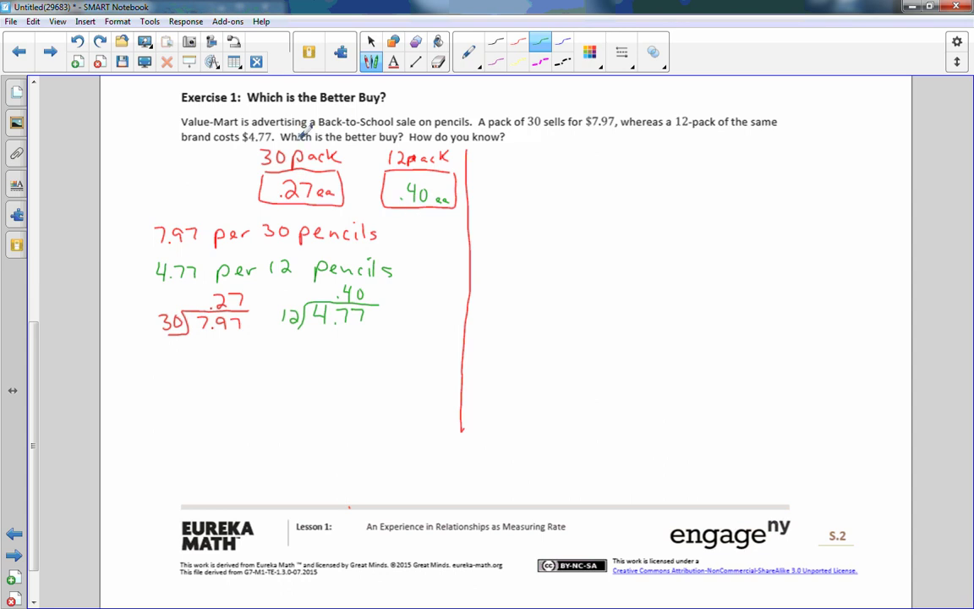
In black ink, handwrite the opening of the answer: the 30 pack is better because..
click(496, 41)
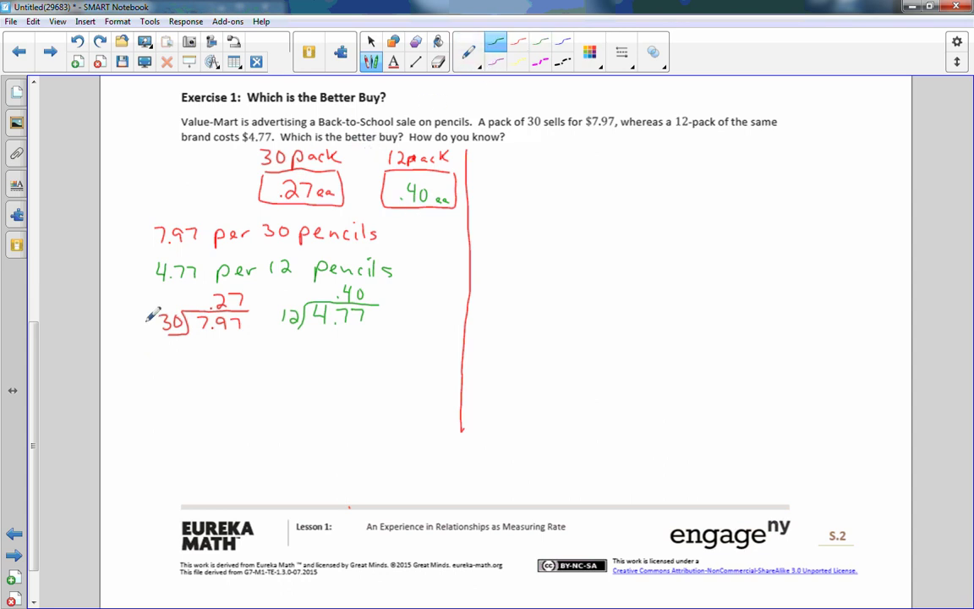
mouse_move(125, 361)
mouse_down()
mouse_move(298, 362)
mouse_move(337, 374)
mouse_move(381, 373)
mouse_move(395, 360)
mouse_up()
drag(125, 388, 167, 398)
mouse_move(174, 378)
mouse_down()
mouse_move(179, 395)
mouse_move(322, 393)
mouse_up()
drag(326, 385, 369, 411)
mouse_move(137, 413)
mouse_down()
mouse_move(138, 422)
mouse_move(155, 414)
mouse_up()
Finish the answer: each pencil is .13 cheaper than a pencil in the 12 pack
drag(160, 418, 286, 435)
click(185, 422)
drag(296, 423, 350, 432)
drag(344, 423, 357, 422)
mouse_move(364, 413)
mouse_down()
mouse_move(376, 432)
mouse_move(405, 432)
mouse_up()
mouse_move(141, 444)
mouse_down()
mouse_move(148, 461)
mouse_move(221, 455)
mouse_up()
mouse_move(227, 436)
mouse_down()
mouse_move(230, 455)
mouse_move(315, 461)
mouse_move(323, 452)
mouse_up()
mouse_move(331, 447)
mouse_down()
mouse_move(338, 461)
mouse_move(383, 464)
mouse_up()
mouse_move(393, 449)
mouse_down()
mouse_move(394, 463)
mouse_move(415, 467)
mouse_move(425, 457)
mouse_move(438, 466)
mouse_up()
mouse_move(449, 456)
mouse_down()
mouse_move(445, 465)
mouse_move(455, 466)
mouse_up()
drag(463, 453, 469, 464)
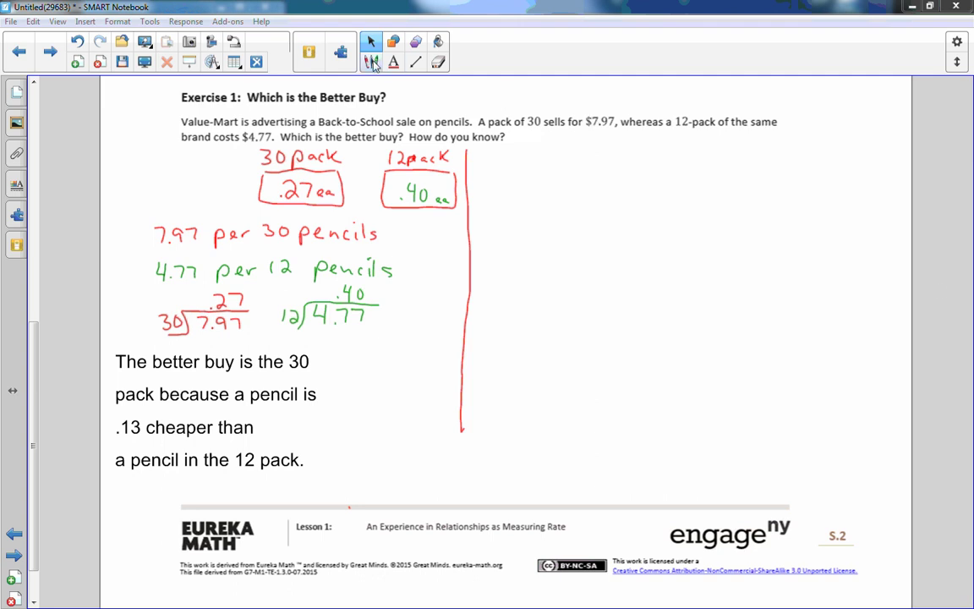
Write the multiples of 12 (12, 24, 36, 48, 60) and of 30 (30, 60) beside the divider
click(372, 59)
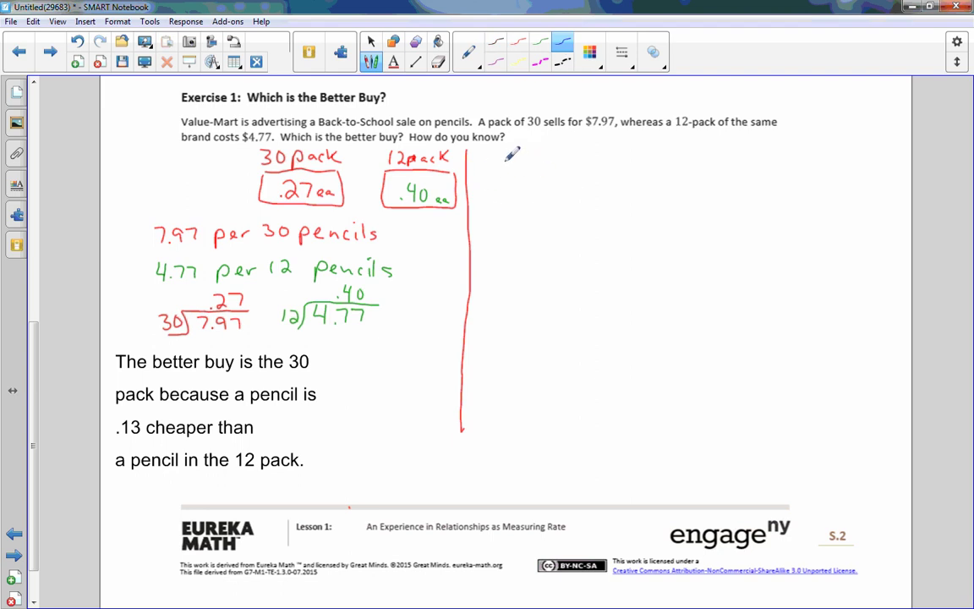
mouse_move(505, 162)
mouse_down()
mouse_move(505, 179)
mouse_move(528, 179)
mouse_up()
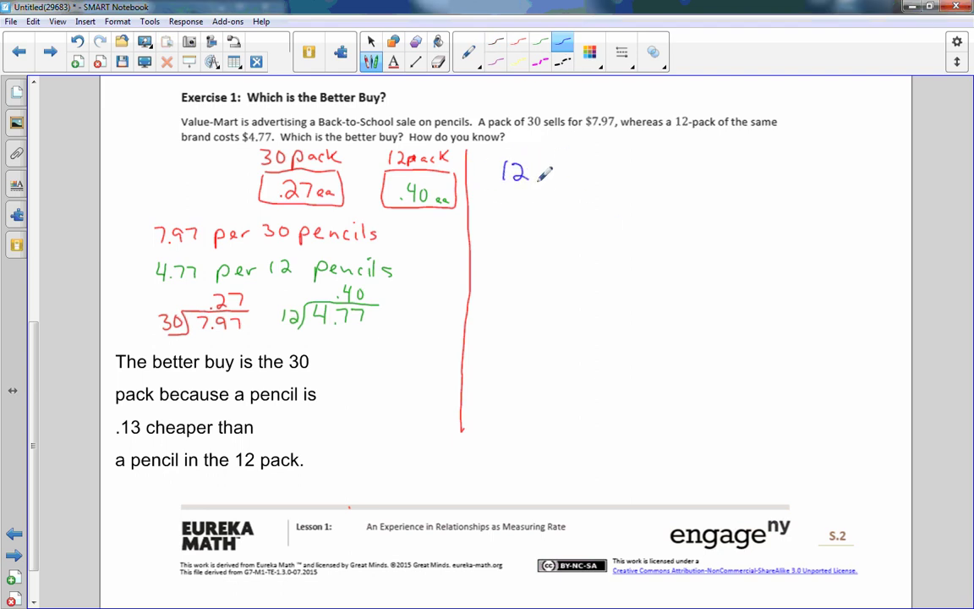
mouse_move(532, 170)
mouse_down()
mouse_move(534, 195)
mouse_move(575, 180)
mouse_up()
mouse_move(583, 181)
mouse_down()
mouse_move(583, 191)
mouse_move(617, 171)
mouse_move(629, 190)
mouse_move(666, 160)
mouse_move(673, 187)
mouse_move(708, 165)
mouse_up()
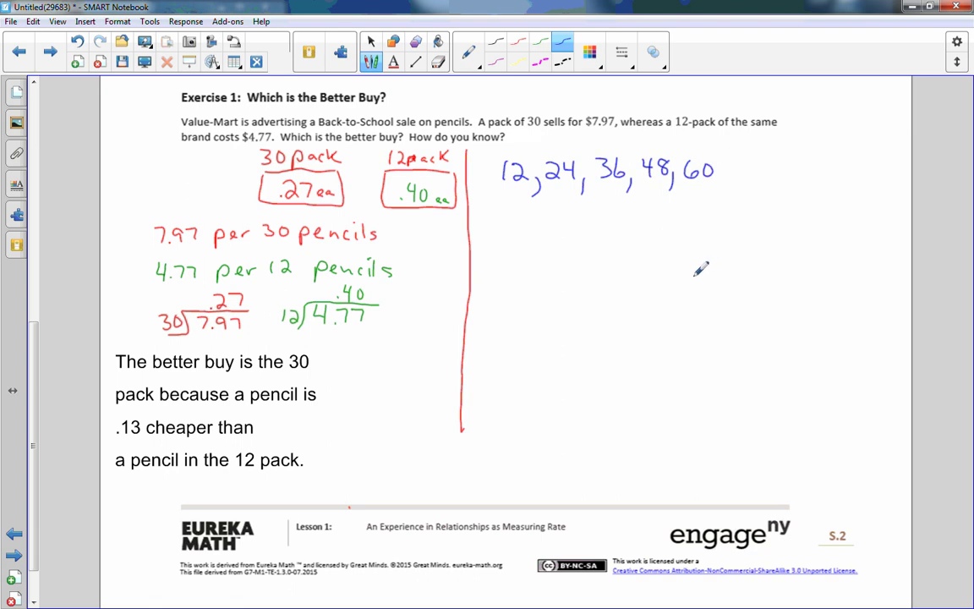
mouse_move(505, 204)
mouse_down()
mouse_move(506, 218)
mouse_move(524, 206)
mouse_up()
mouse_move(535, 216)
mouse_down()
mouse_move(531, 226)
mouse_move(575, 206)
mouse_up()
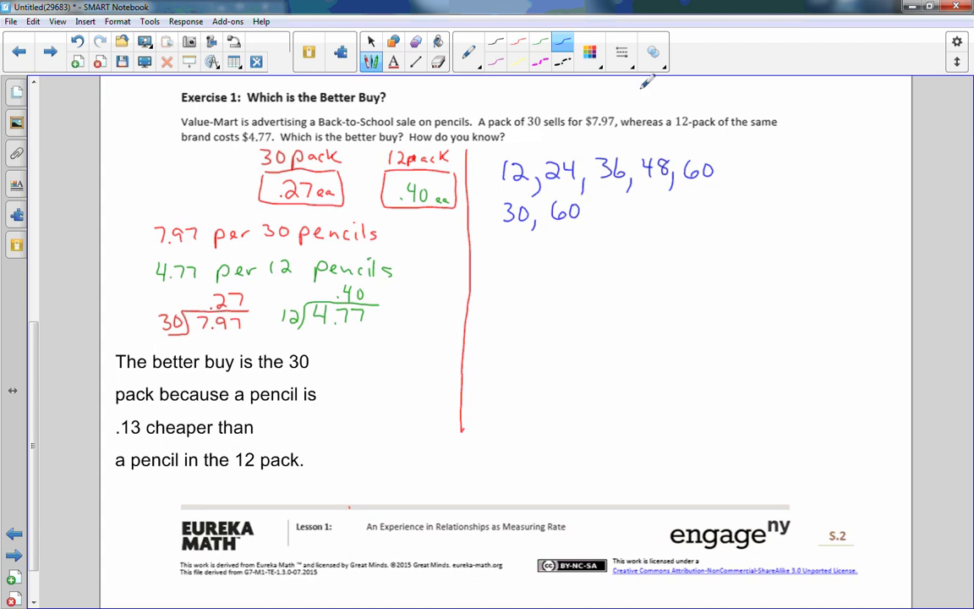
Box both 60s in green as the common multiple and add arrows before each list
click(541, 42)
mouse_move(550, 205)
mouse_down()
mouse_move(547, 230)
mouse_move(552, 200)
mouse_up()
mouse_move(681, 158)
mouse_down()
mouse_move(724, 166)
mouse_move(716, 156)
mouse_up()
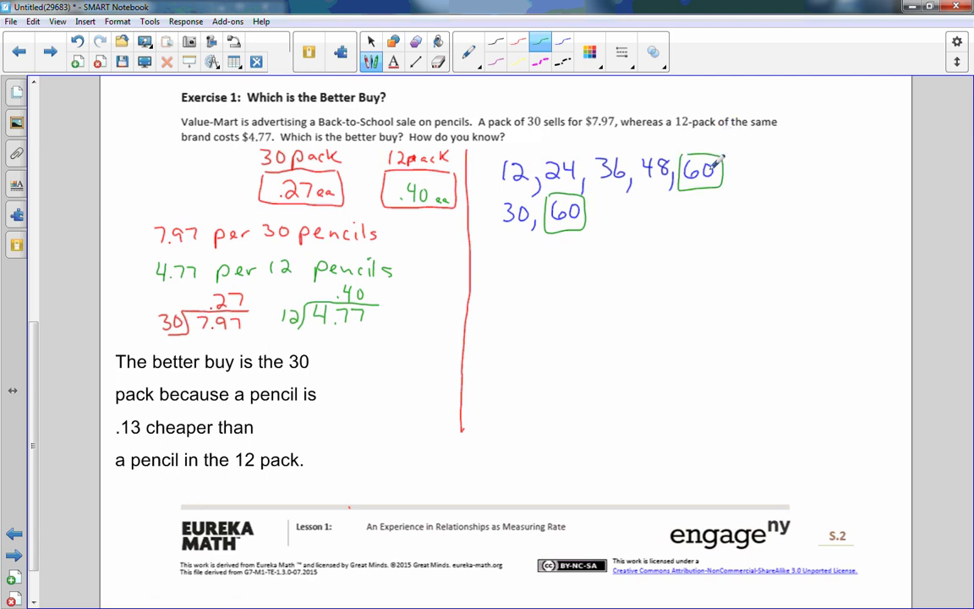
drag(491, 165, 493, 175)
drag(479, 217, 493, 217)
Write '$4.77 × 5 = $23.85' below the lists, showing the carried digits
mouse_move(510, 260)
mouse_down()
mouse_move(506, 279)
mouse_move(584, 277)
mouse_up()
click(530, 276)
mouse_move(585, 263)
mouse_down()
mouse_move(573, 276)
mouse_move(624, 274)
mouse_up()
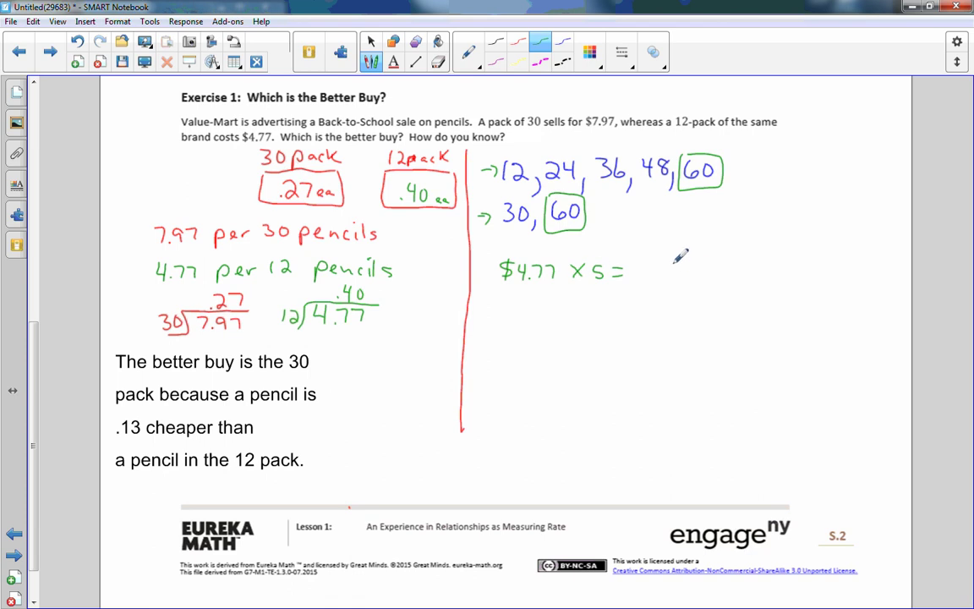
drag(680, 262, 674, 277)
drag(534, 254, 535, 263)
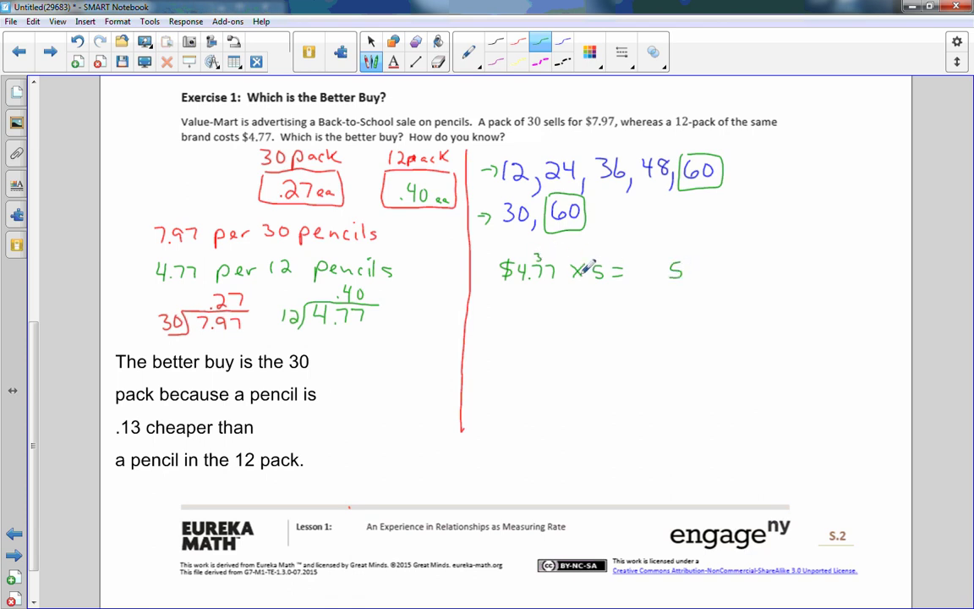
drag(665, 262, 663, 262)
click(656, 275)
drag(523, 252, 527, 261)
mouse_move(629, 264)
mouse_down()
mouse_move(642, 278)
mouse_move(623, 262)
mouse_up()
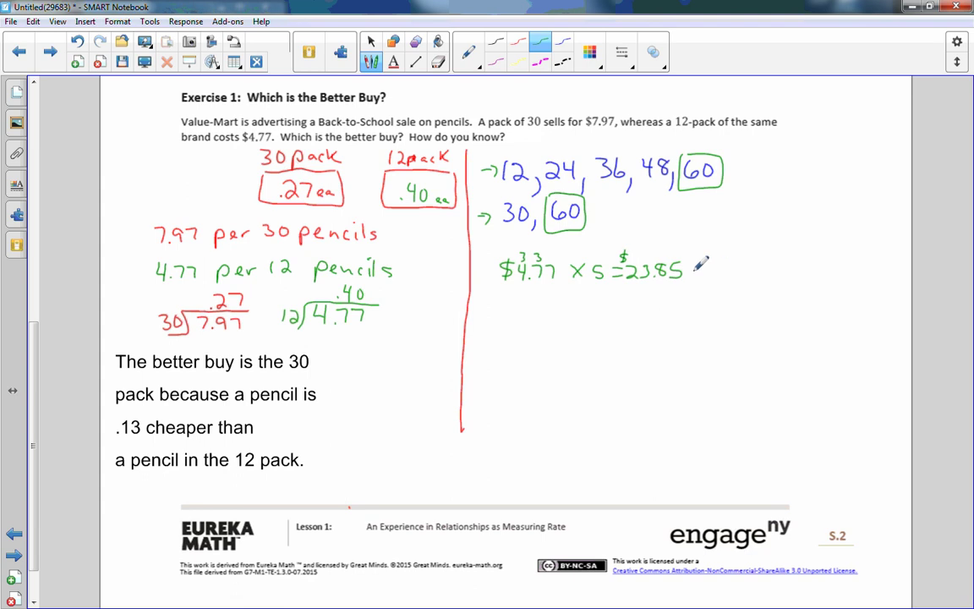
Label the $23.85 total 'per 60 pencils.'
drag(697, 265, 741, 271)
drag(764, 266, 841, 274)
drag(848, 268, 859, 274)
drag(868, 266, 864, 275)
click(874, 275)
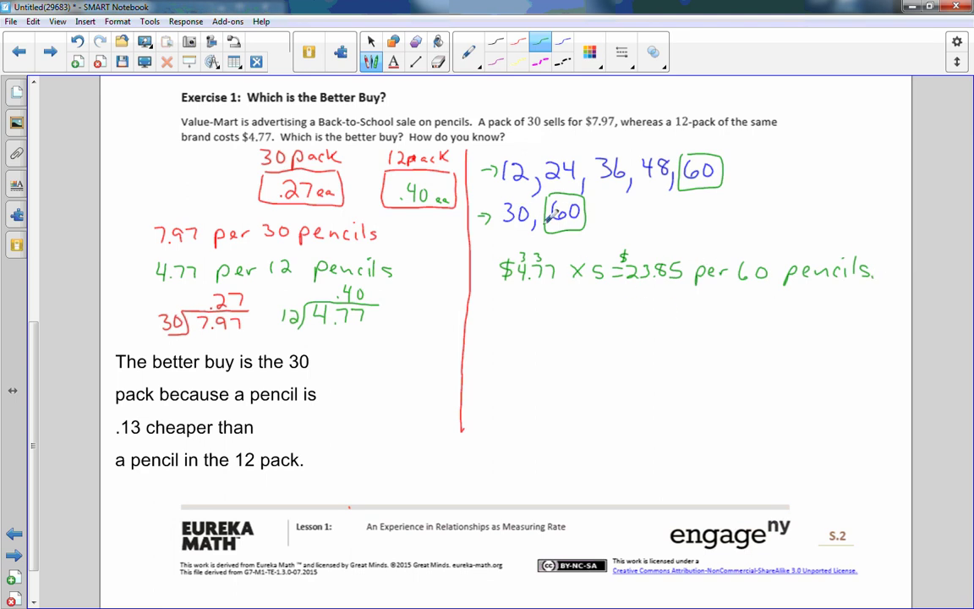
click(495, 62)
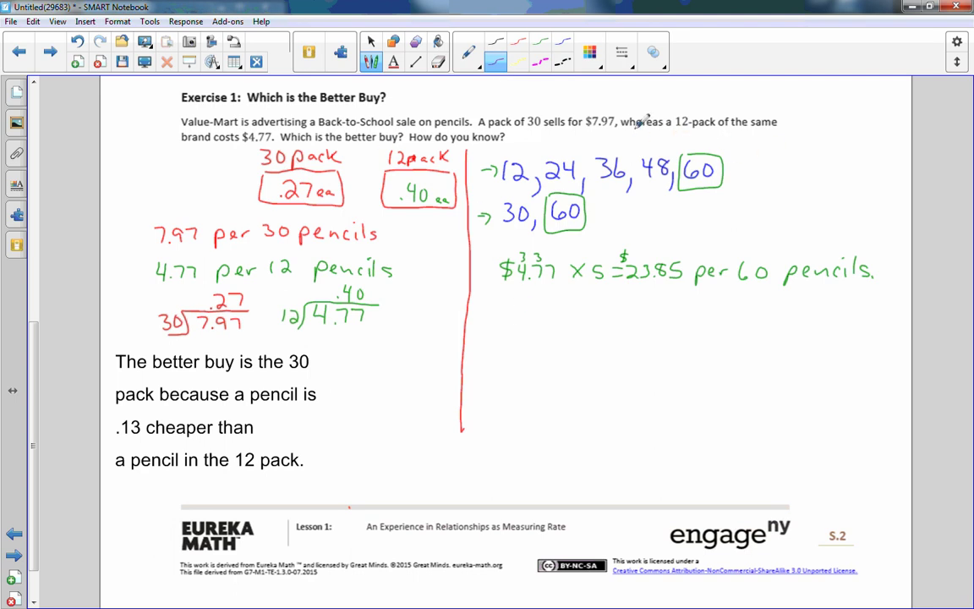
Underline the $7.97 price and write "$7.97 x 2 =" in purple ink
drag(591, 128, 618, 126)
mouse_move(514, 307)
mouse_down()
mouse_move(509, 328)
mouse_move(582, 323)
mouse_up()
click(533, 319)
mouse_move(582, 311)
mouse_down()
mouse_move(570, 323)
mouse_move(631, 309)
mouse_up()
drag(619, 319, 684, 319)
Finish the product as $15.94 per 60 pencils, then advance to the Lesson Summary page
drag(681, 307, 680, 323)
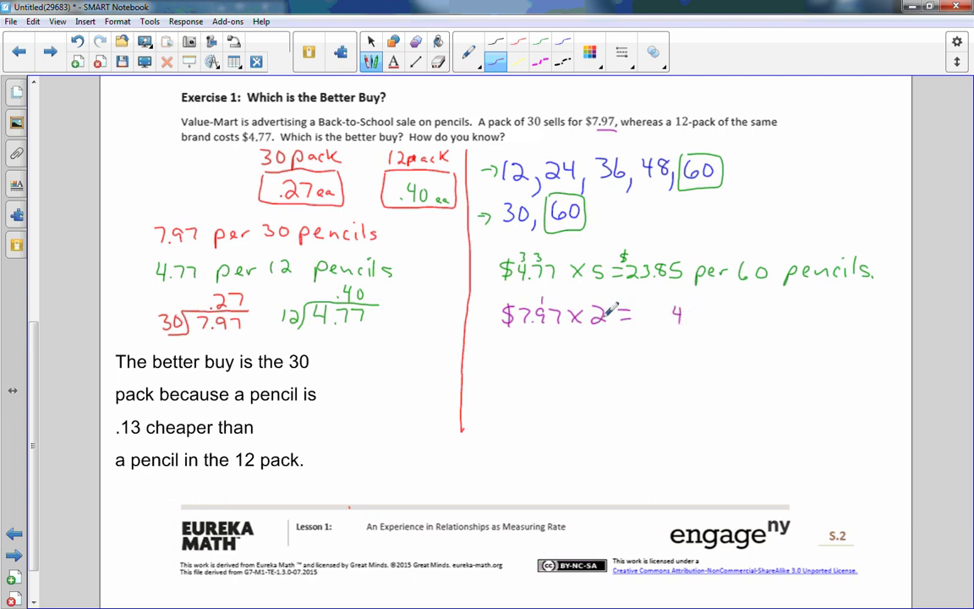
drag(668, 308, 667, 321)
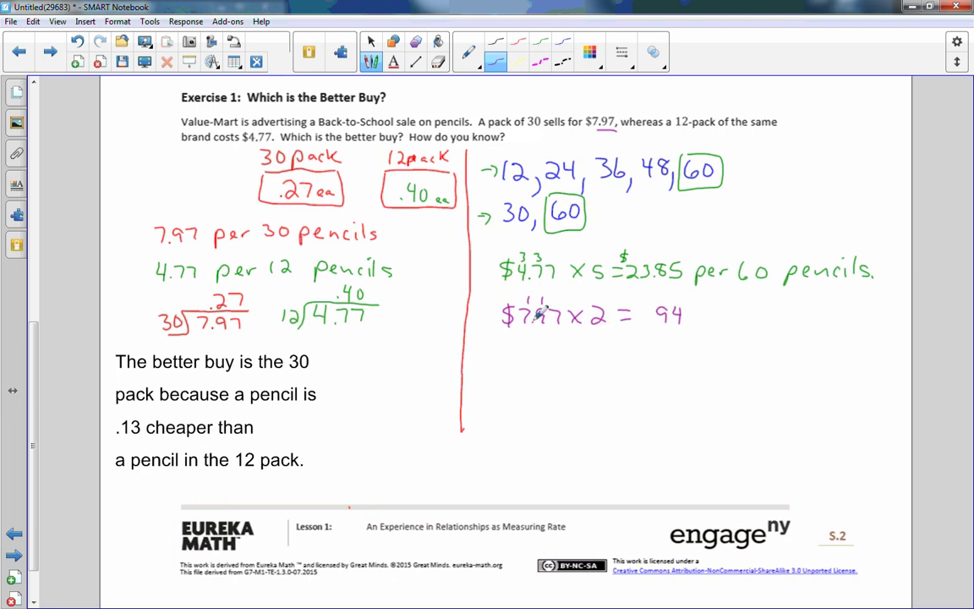
mouse_move(641, 307)
mouse_down()
mouse_move(645, 320)
mouse_move(634, 307)
mouse_up()
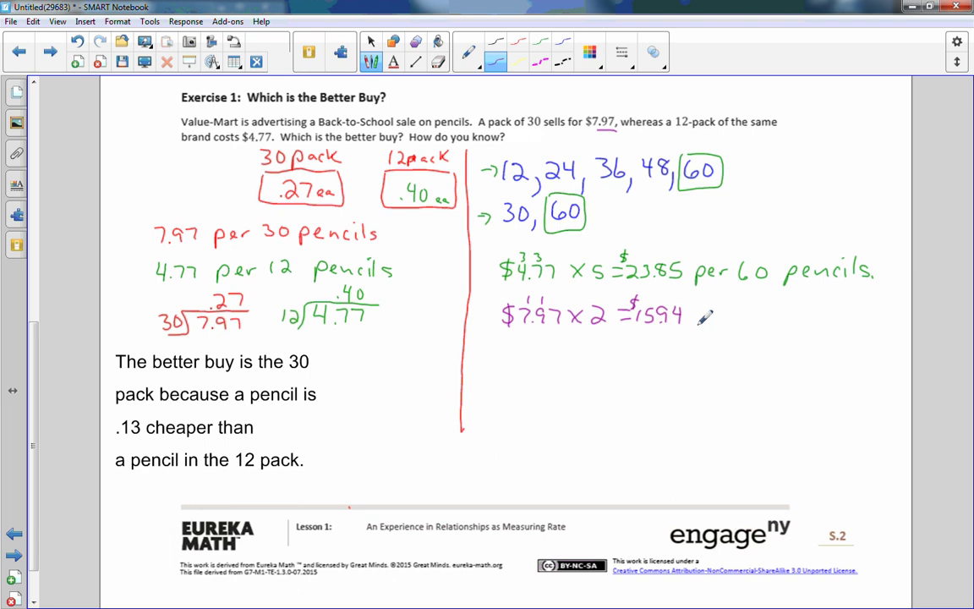
mouse_move(704, 308)
mouse_down()
mouse_move(726, 319)
mouse_move(890, 307)
mouse_up()
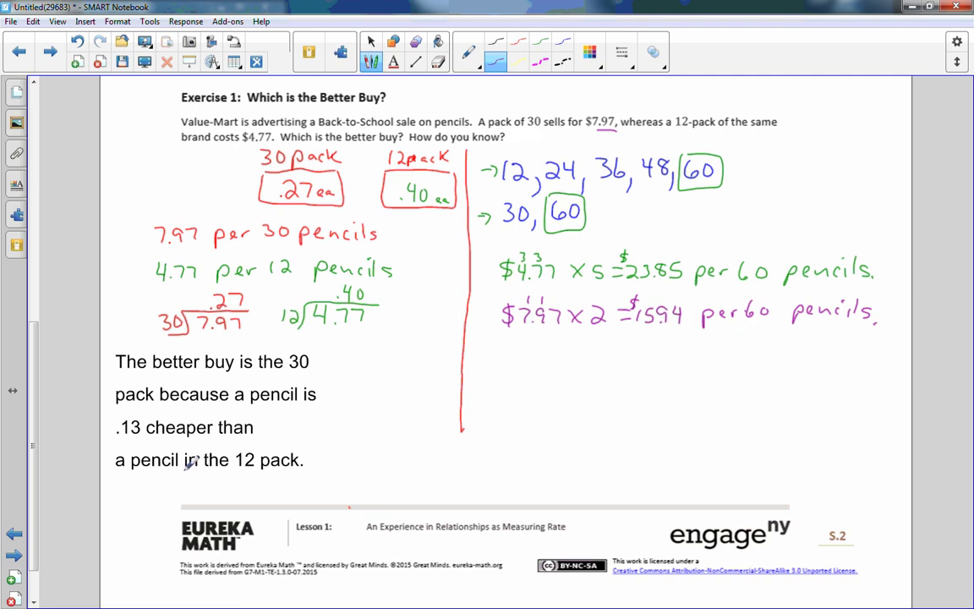
click(13, 554)
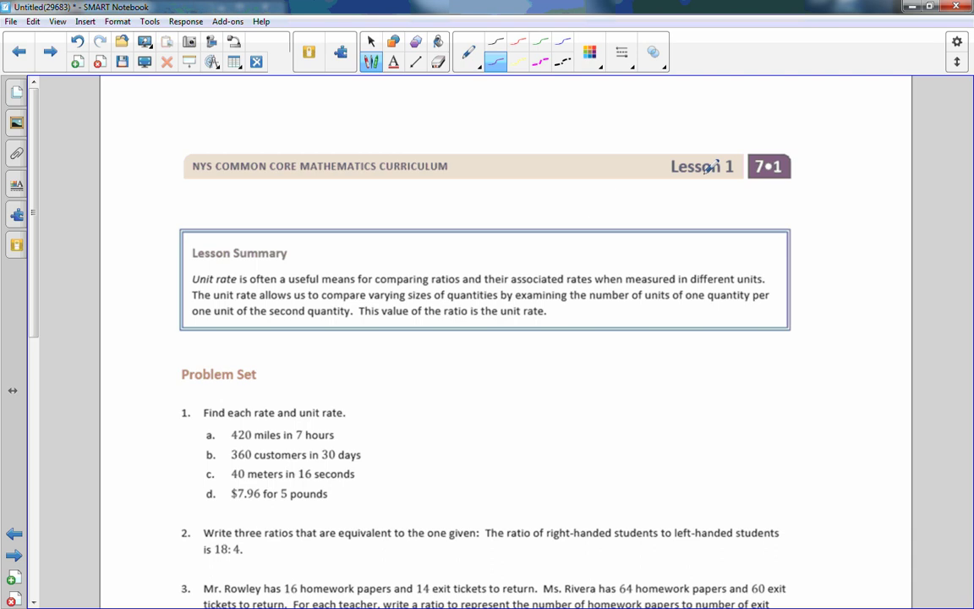